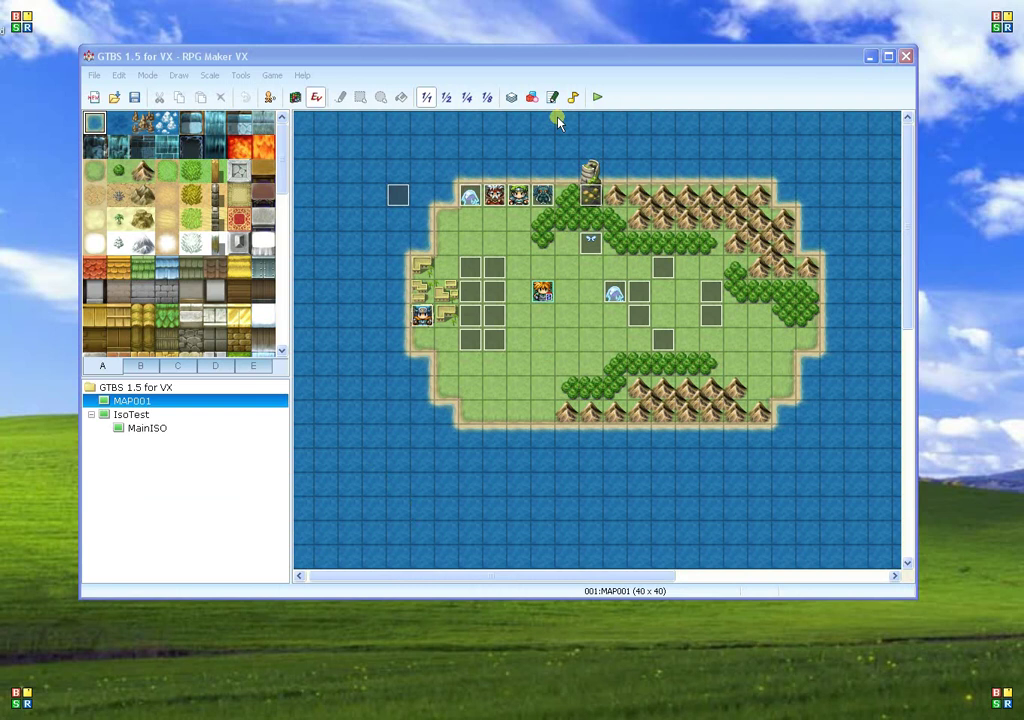
- Open the battler graphic selection for the Frog enemy in the Database
{"action": "left_click", "coordinate": [510, 97]}
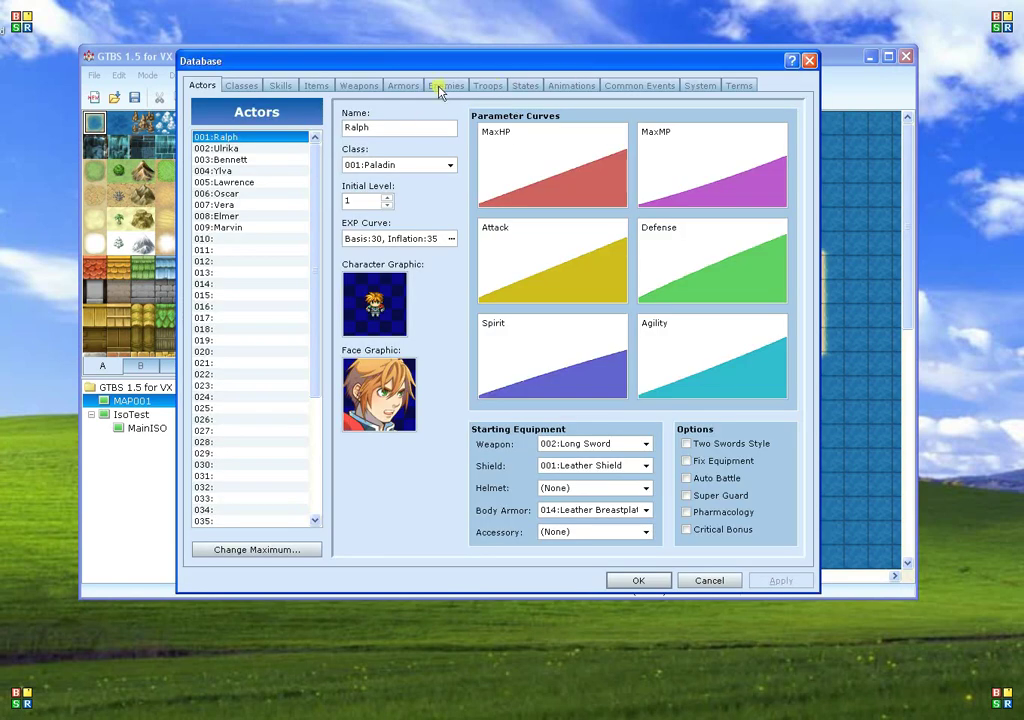
{"action": "left_click", "coordinate": [445, 86]}
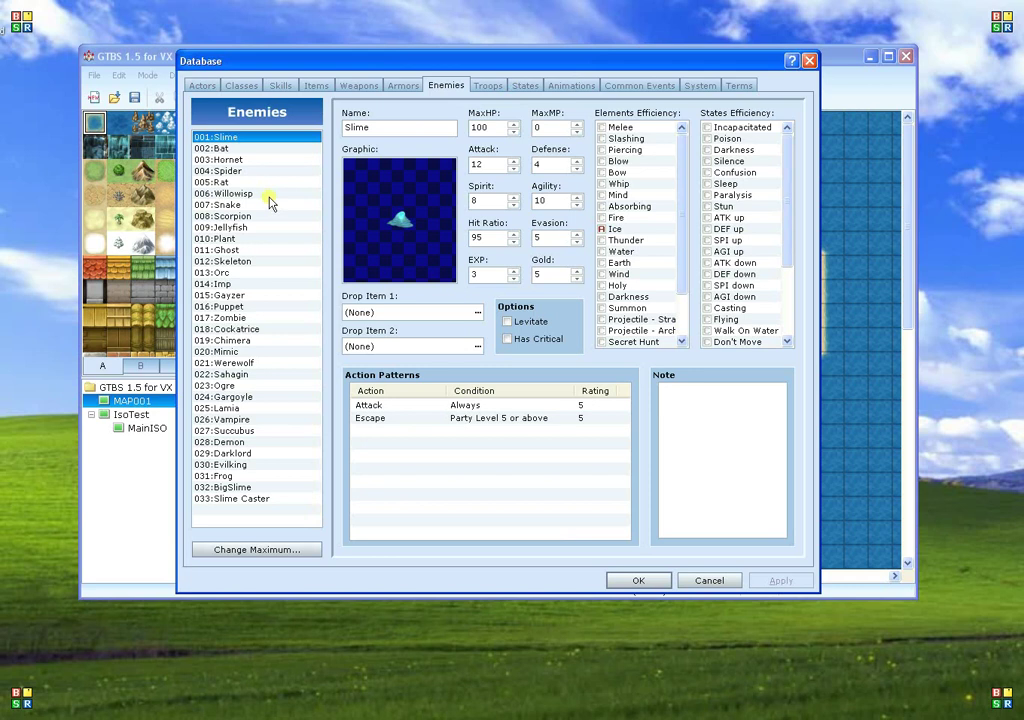
{"action": "left_click", "coordinate": [398, 126]}
{"action": "left_click", "coordinate": [225, 476]}
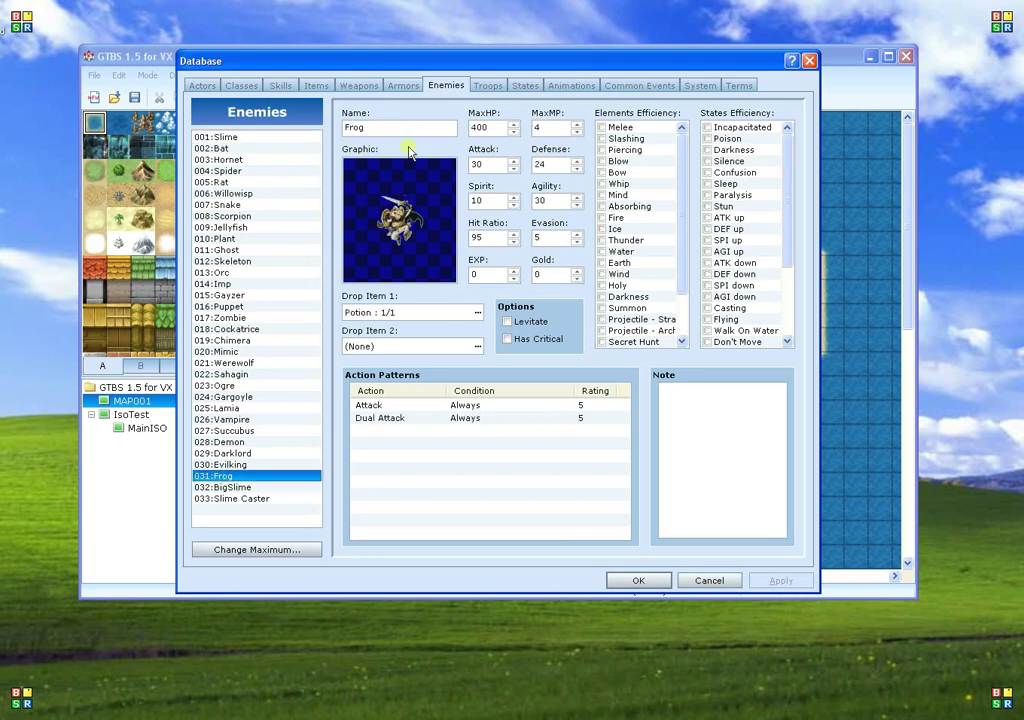
{"action": "double_click", "coordinate": [386, 129]}
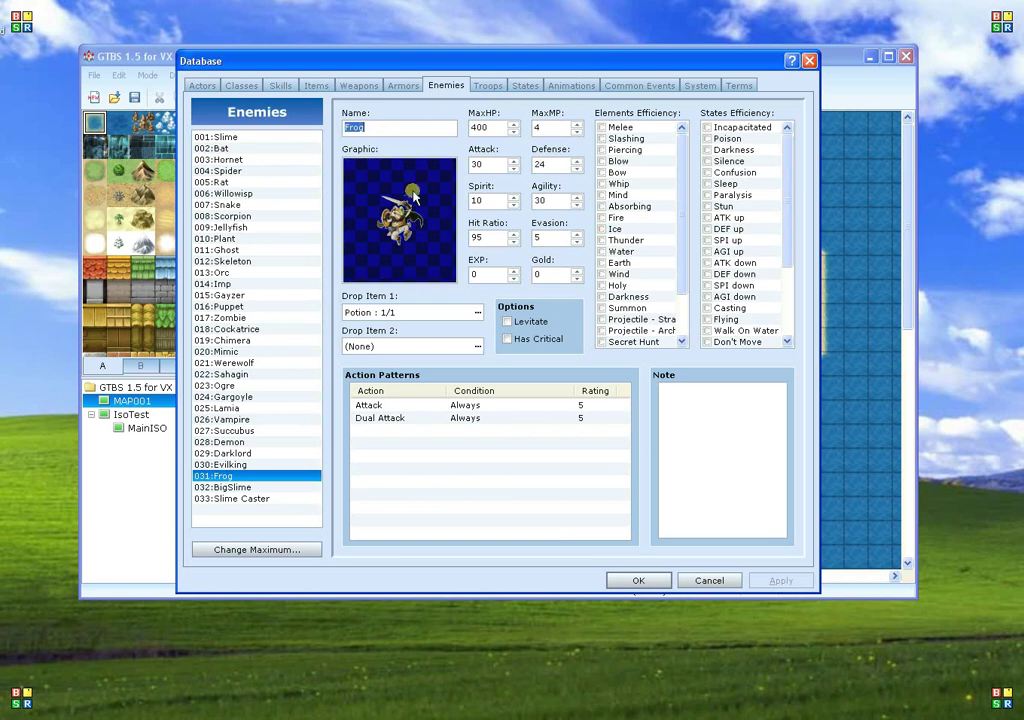
{"action": "double_click", "coordinate": [383, 243]}
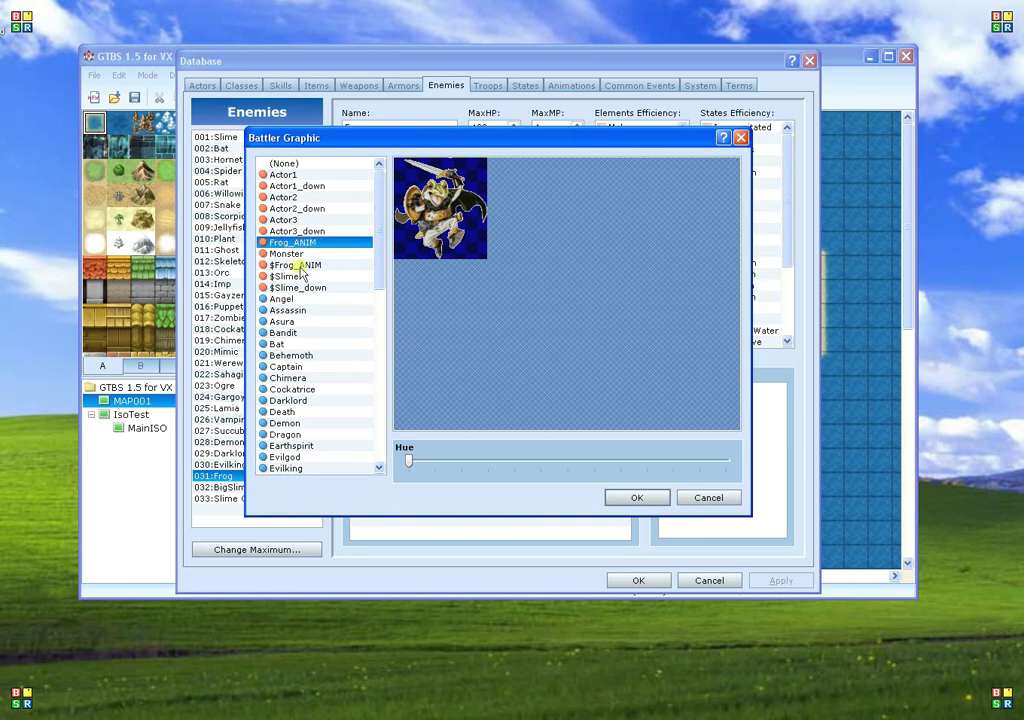
- Compare the Frog_ANIM and $Frog_ANIM battler graphics, then leave the Database without changing the Frog enemy
{"action": "left_click", "coordinate": [297, 266]}
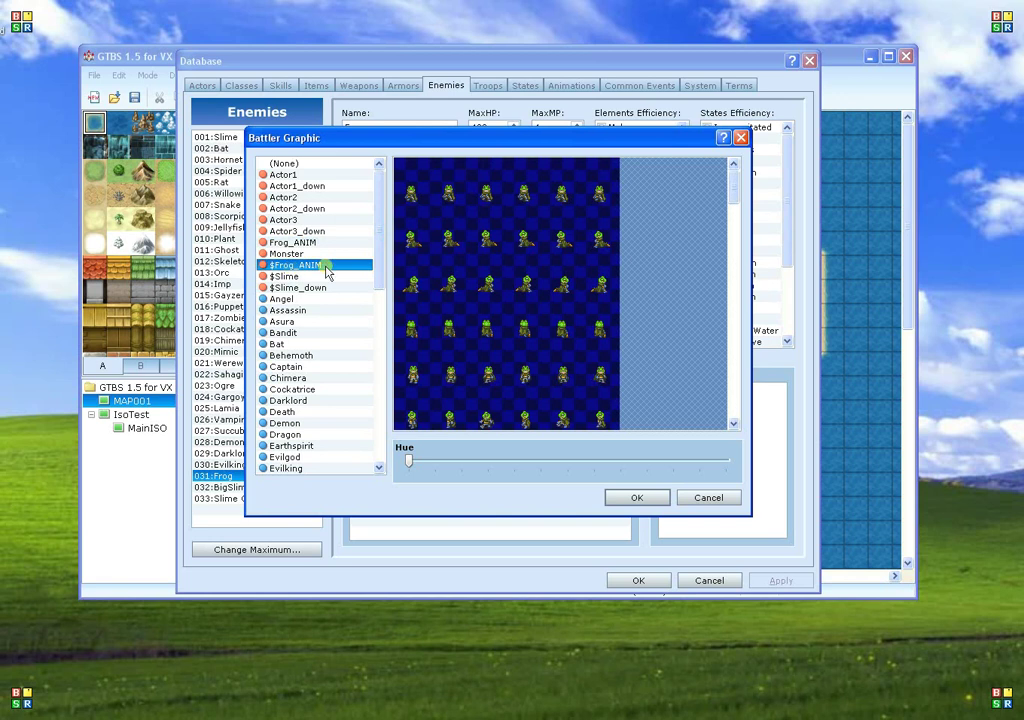
{"action": "mouse_move", "coordinate": [733, 195]}
{"action": "left_mouse_down"}
{"action": "mouse_move", "coordinate": [733, 400]}
{"action": "mouse_move", "coordinate": [727, 171]}
{"action": "left_mouse_up"}
{"action": "left_click", "coordinate": [295, 242]}
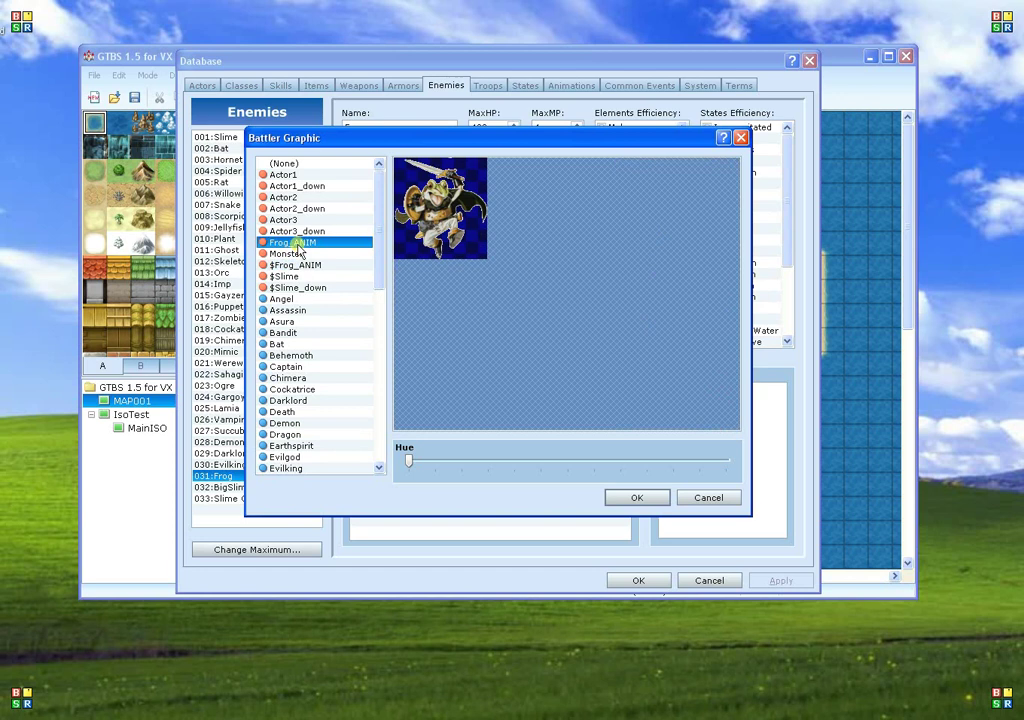
{"action": "left_click", "coordinate": [291, 265]}
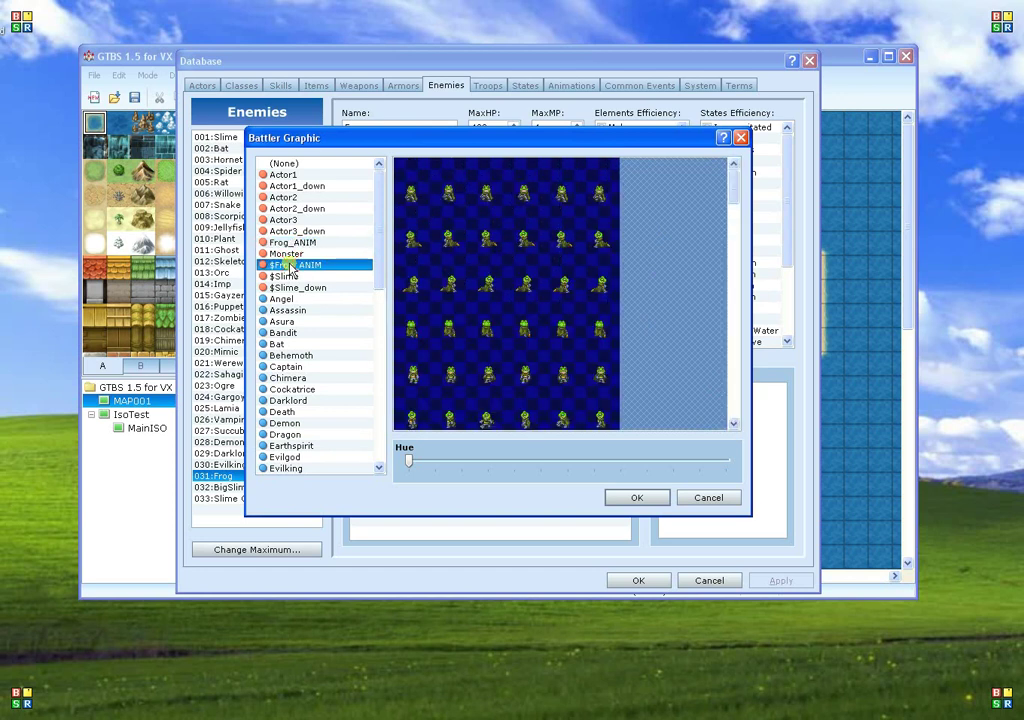
{"action": "left_click", "coordinate": [293, 242]}
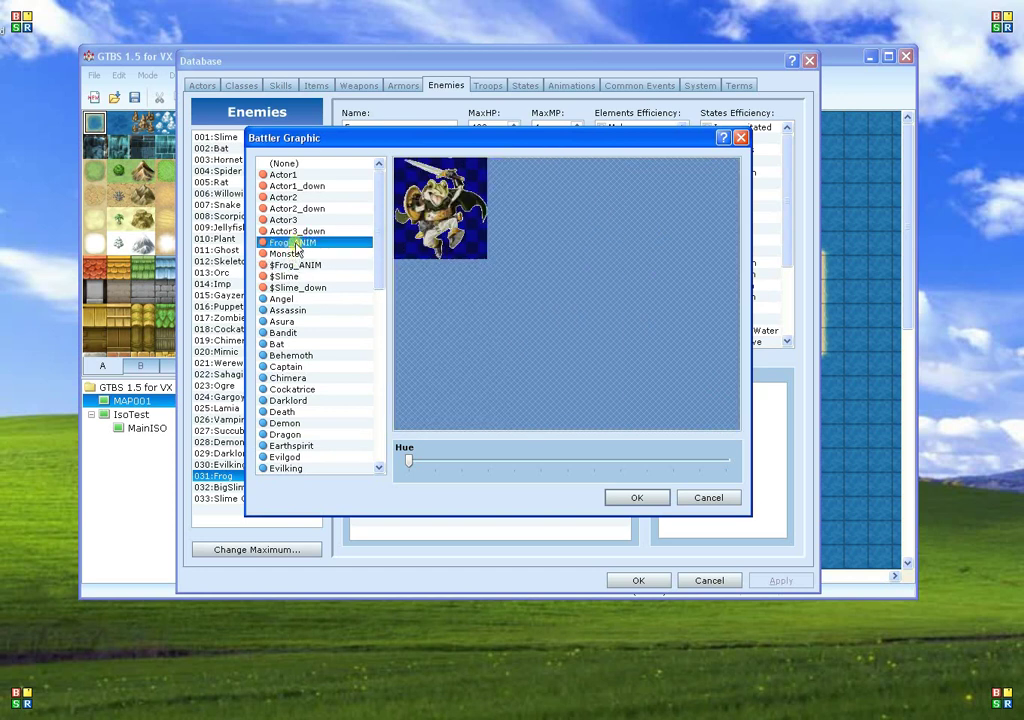
{"action": "left_click", "coordinate": [292, 265]}
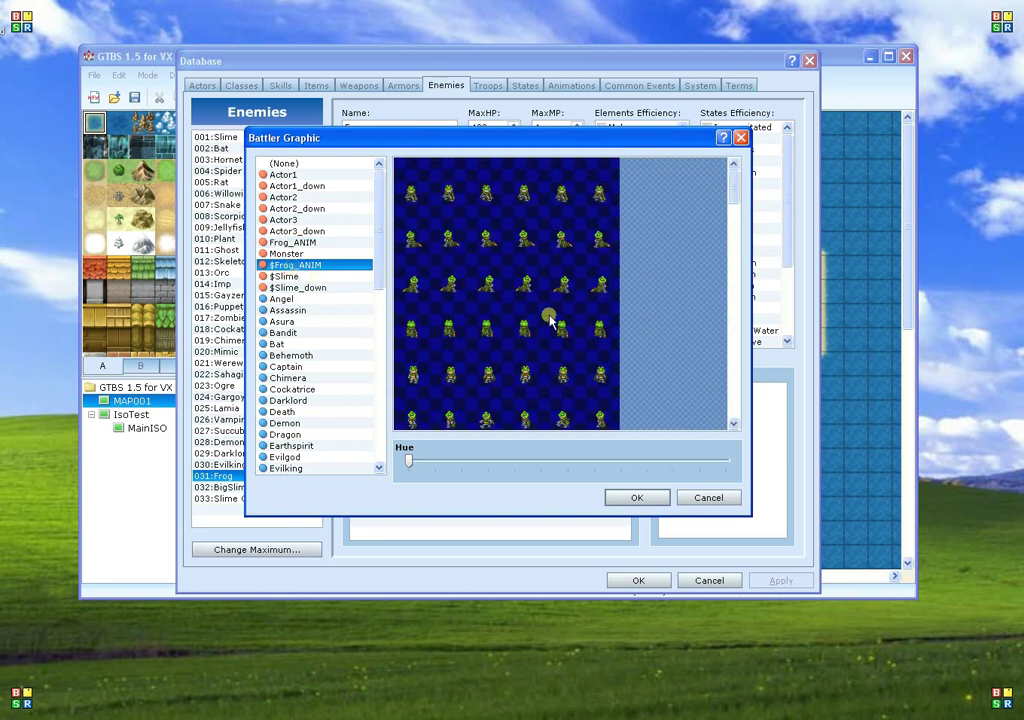
{"action": "mouse_move", "coordinate": [736, 198]}
{"action": "left_mouse_down"}
{"action": "mouse_move", "coordinate": [732, 385]}
{"action": "mouse_move", "coordinate": [733, 165]}
{"action": "mouse_move", "coordinate": [735, 380]}
{"action": "left_mouse_up"}
{"action": "left_click", "coordinate": [707, 500]}
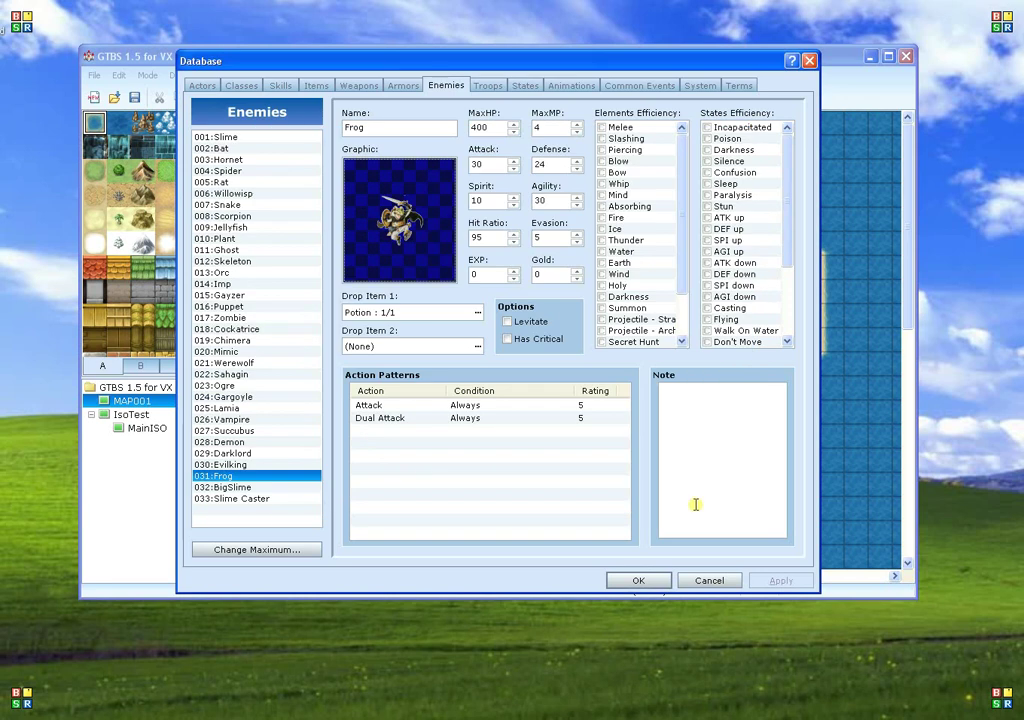
{"action": "left_click", "coordinate": [709, 581]}
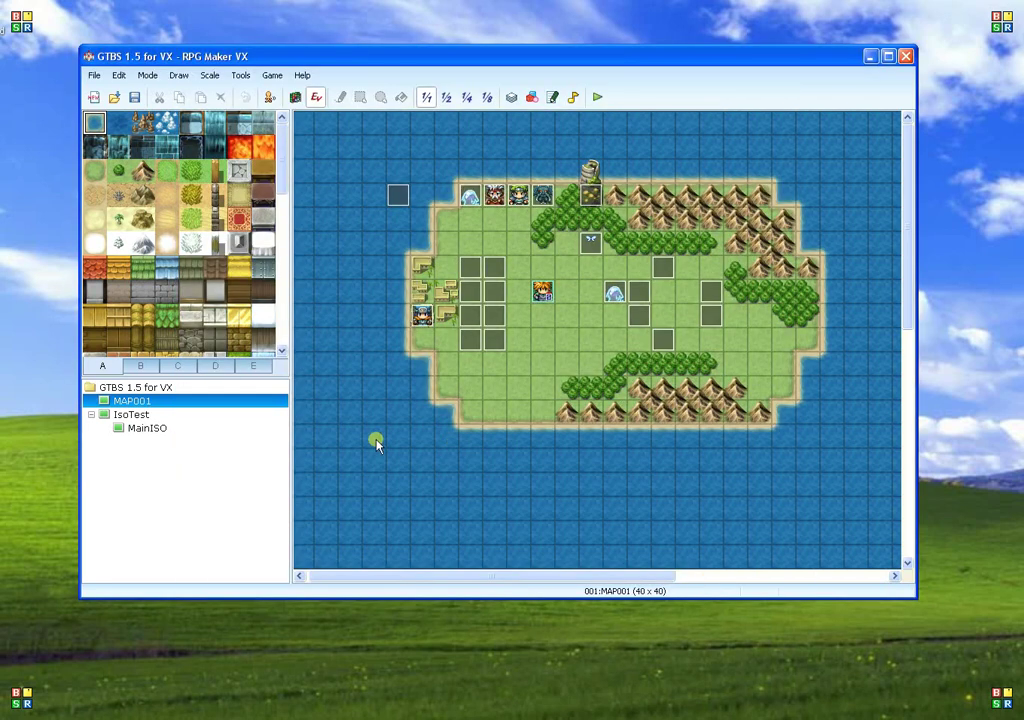
- Switch to Paint to examine the pose rows in ANIM_Template.PNG, then close the image
{"action": "key", "text": "alt+Tab"}
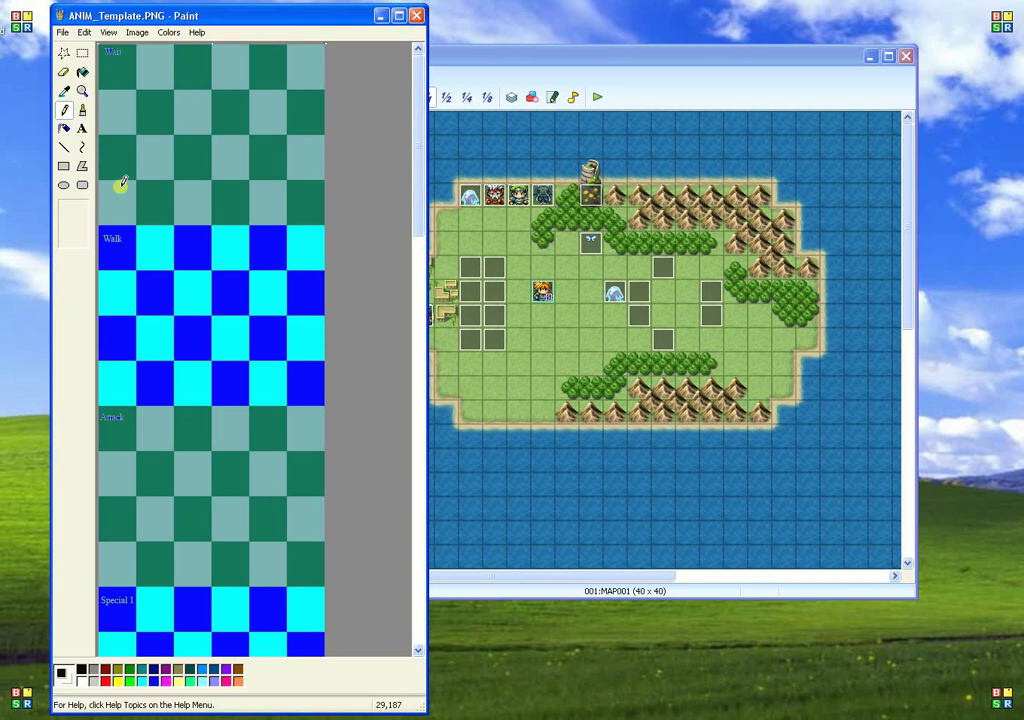
{"action": "mouse_move", "coordinate": [421, 127]}
{"action": "left_mouse_down"}
{"action": "mouse_move", "coordinate": [404, 432]}
{"action": "mouse_move", "coordinate": [416, 560]}
{"action": "mouse_move", "coordinate": [395, 220]}
{"action": "left_mouse_up"}
{"action": "left_click", "coordinate": [416, 16]}
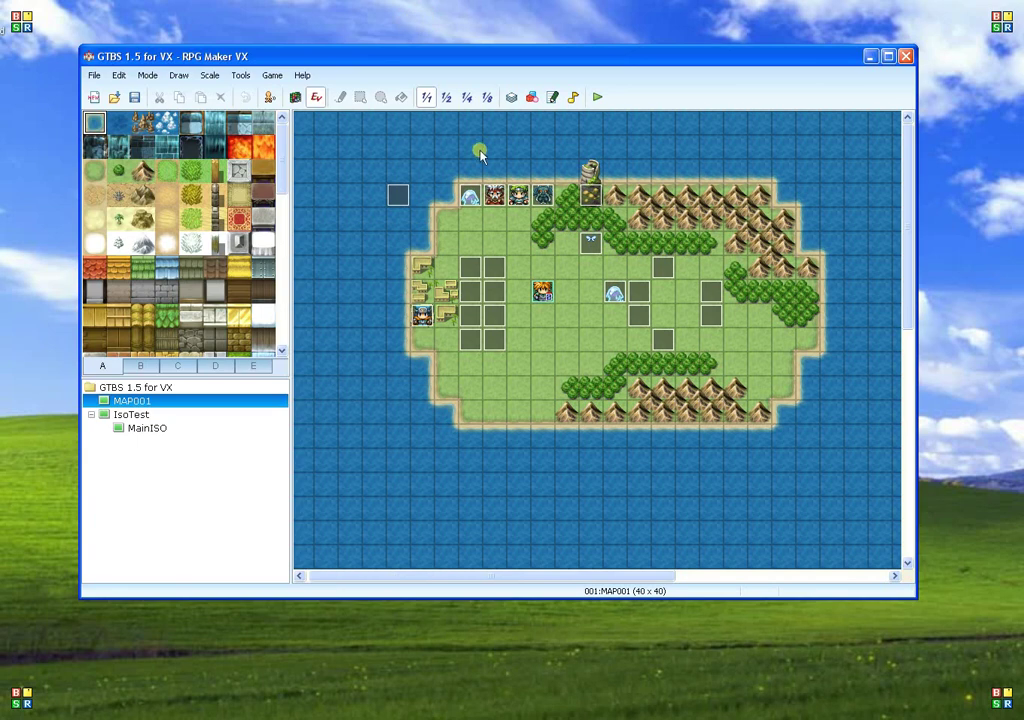
- Open the GTBS_AnimationConfig script and examine the ANIM_BATTLER setting for animated battler support
{"action": "left_click", "coordinate": [552, 97]}
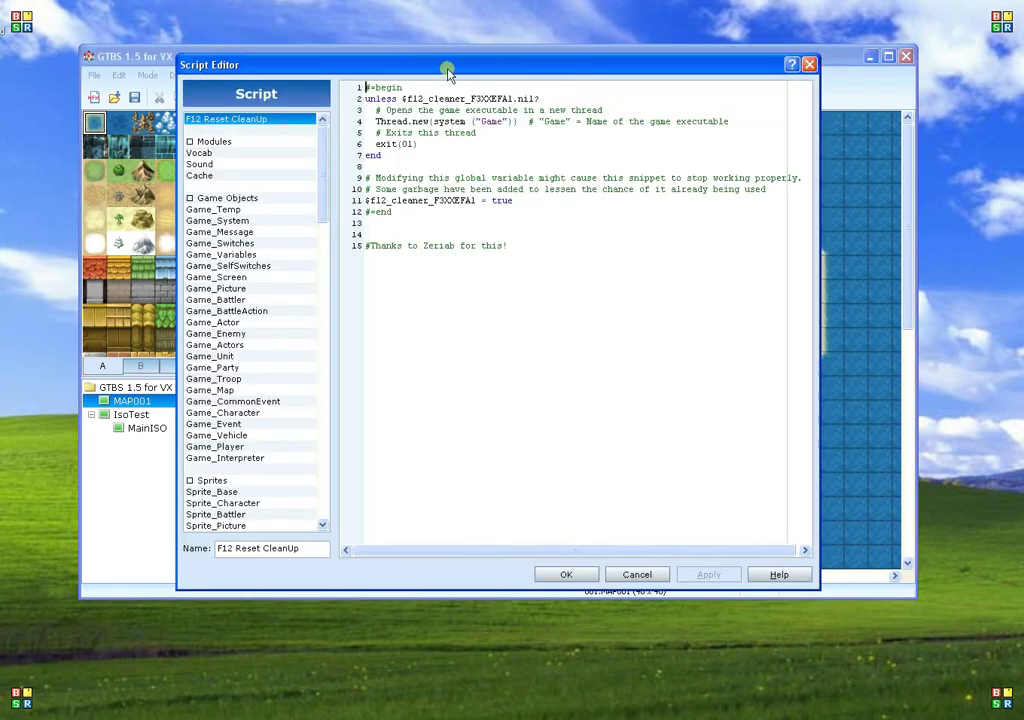
{"action": "left_click_drag", "start_coordinate": [327, 155], "coordinate": [326, 368]}
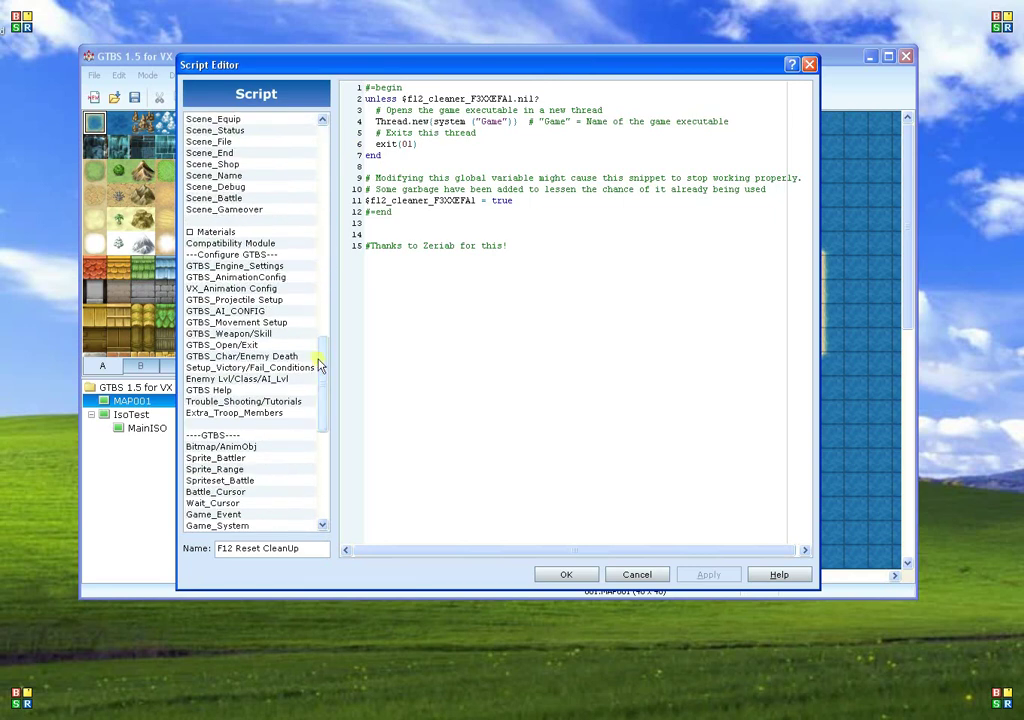
{"action": "left_click", "coordinate": [257, 279]}
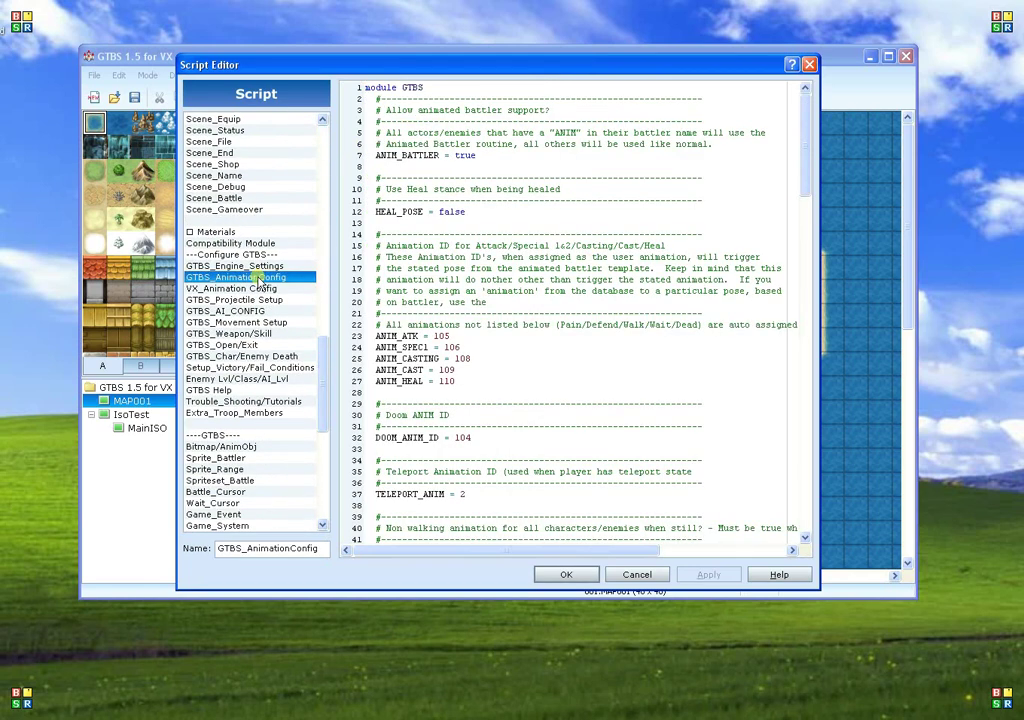
{"action": "left_click_drag", "start_coordinate": [377, 155], "coordinate": [441, 155]}
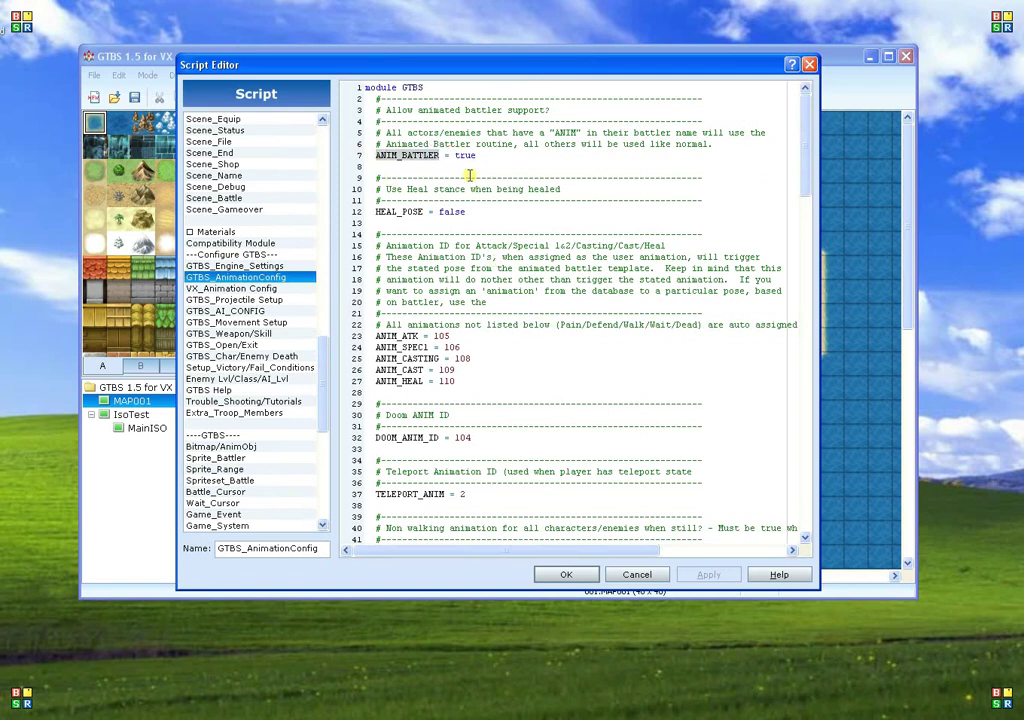
{"action": "left_click_drag", "start_coordinate": [455, 156], "coordinate": [499, 156]}
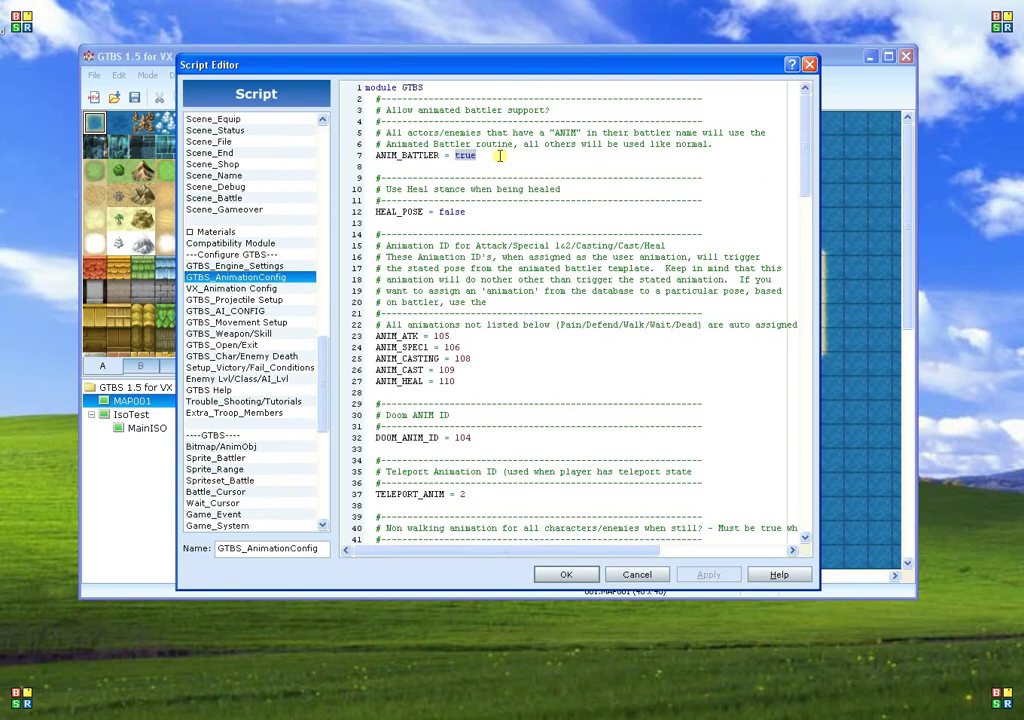
{"action": "left_click", "coordinate": [488, 154]}
{"action": "left_click", "coordinate": [453, 155]}
{"action": "left_click", "coordinate": [494, 158]}
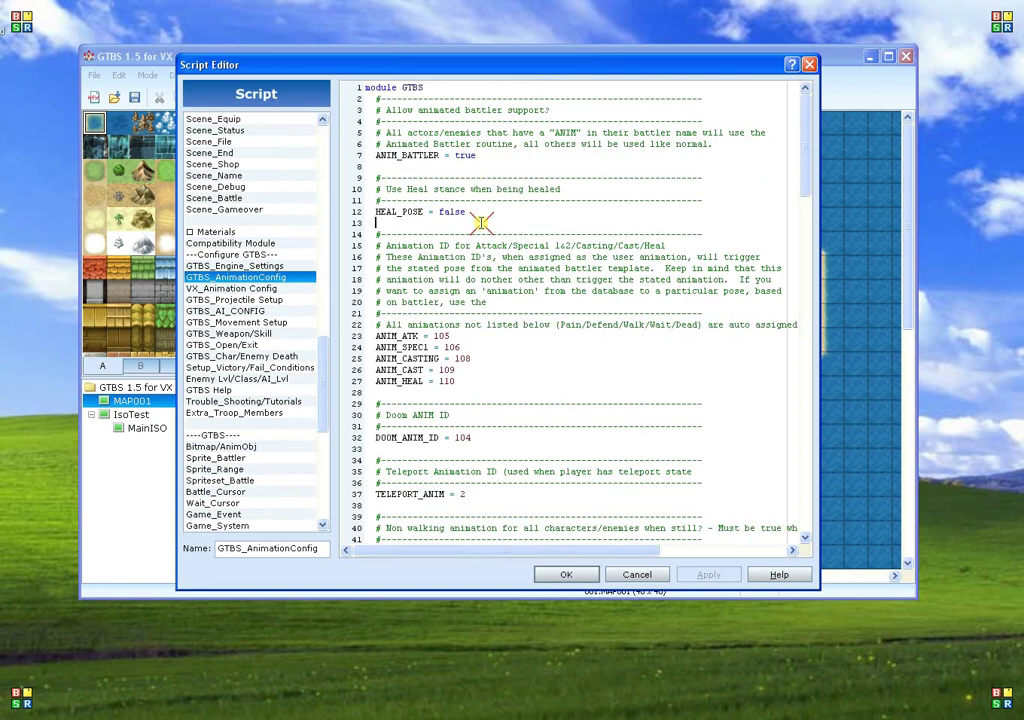
- Examine the HEAL_POSE setting and its comment in the animation configuration script
{"action": "left_click_drag", "start_coordinate": [381, 187], "coordinate": [709, 203]}
{"action": "left_click", "coordinate": [728, 200]}
{"action": "left_click", "coordinate": [375, 209]}
{"action": "left_click_drag", "start_coordinate": [377, 209], "coordinate": [460, 211]}
{"action": "left_click", "coordinate": [485, 211]}
- Review the animation IDs from ANIM_ATK to ANIM_HEAL, then close the Script Editor
{"action": "scroll", "coordinate": [489, 299], "scroll_direction": "down", "scroll_amount": 5}
{"action": "scroll", "coordinate": [380, 280], "scroll_direction": "up", "scroll_amount": 3}
{"action": "left_click_drag", "start_coordinate": [376, 268], "coordinate": [477, 311]}
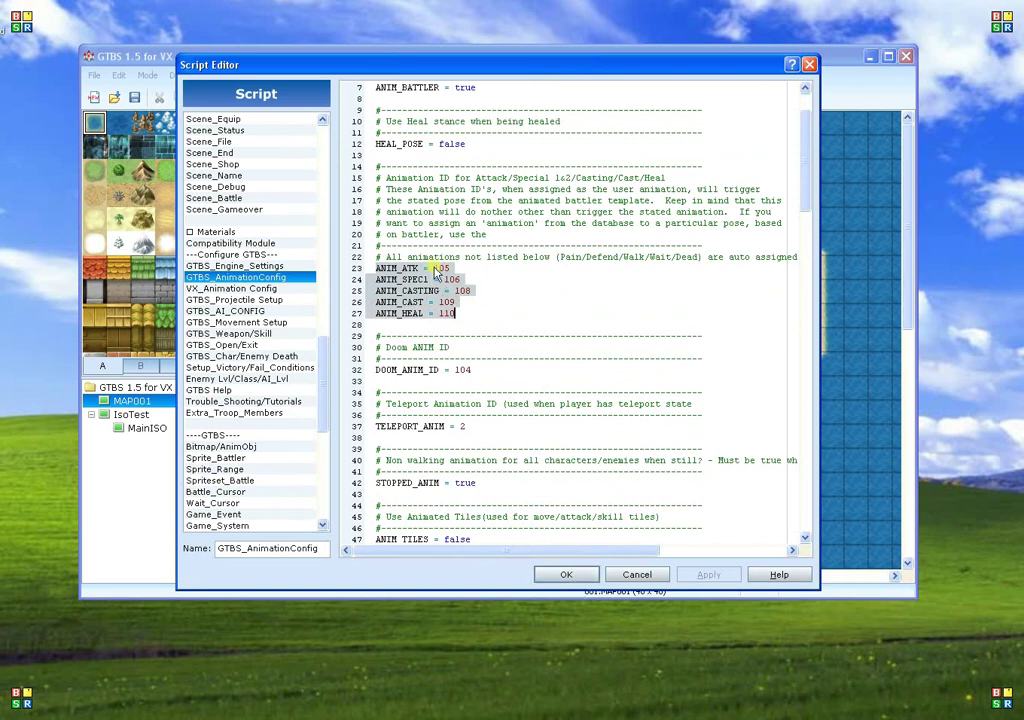
{"action": "left_click", "coordinate": [575, 574]}
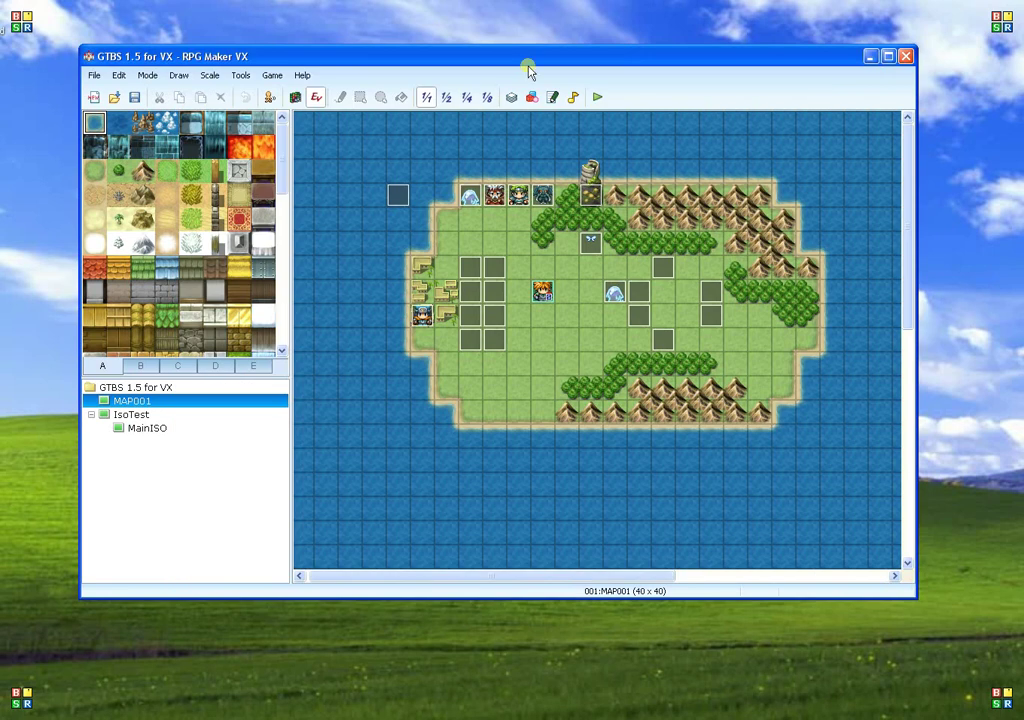
- Look through the Database animations list, view the Ice/Whole1 animation, and close the Database
{"action": "left_click", "coordinate": [509, 94]}
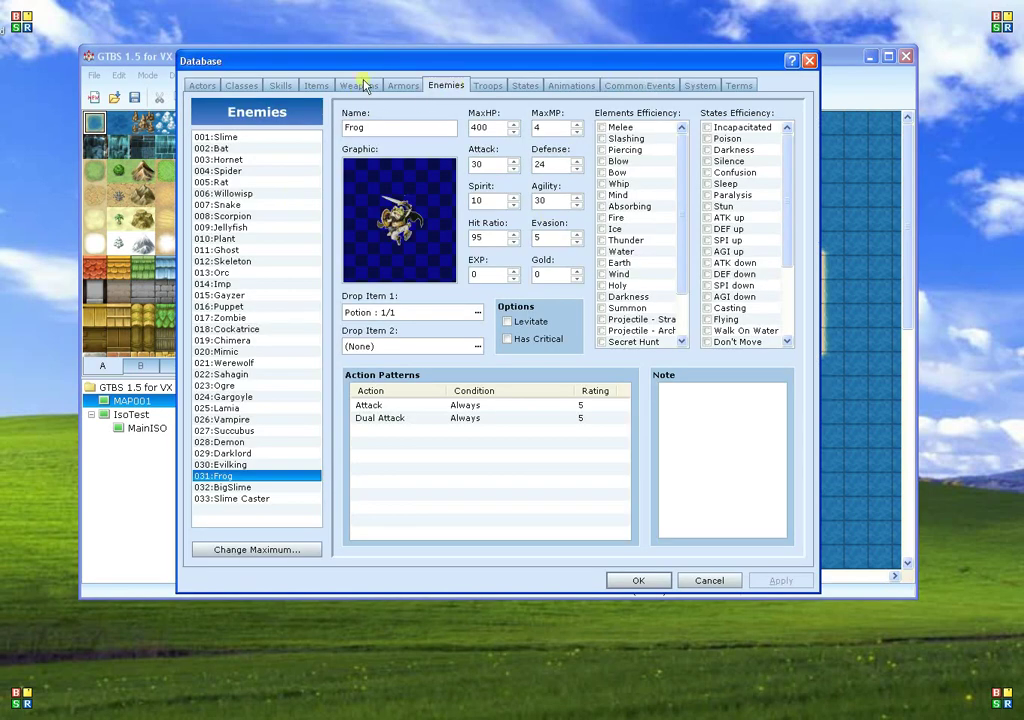
{"action": "left_click", "coordinate": [571, 85]}
{"action": "left_click_drag", "start_coordinate": [313, 190], "coordinate": [313, 322]}
{"action": "left_click", "coordinate": [268, 351]}
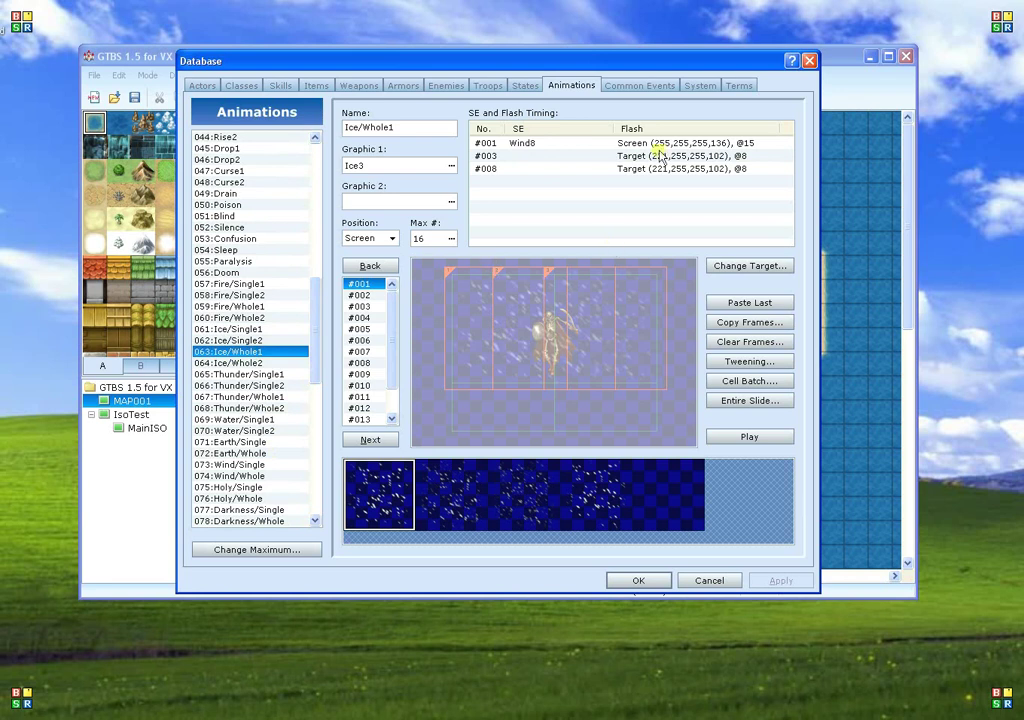
{"action": "left_click", "coordinate": [809, 61]}
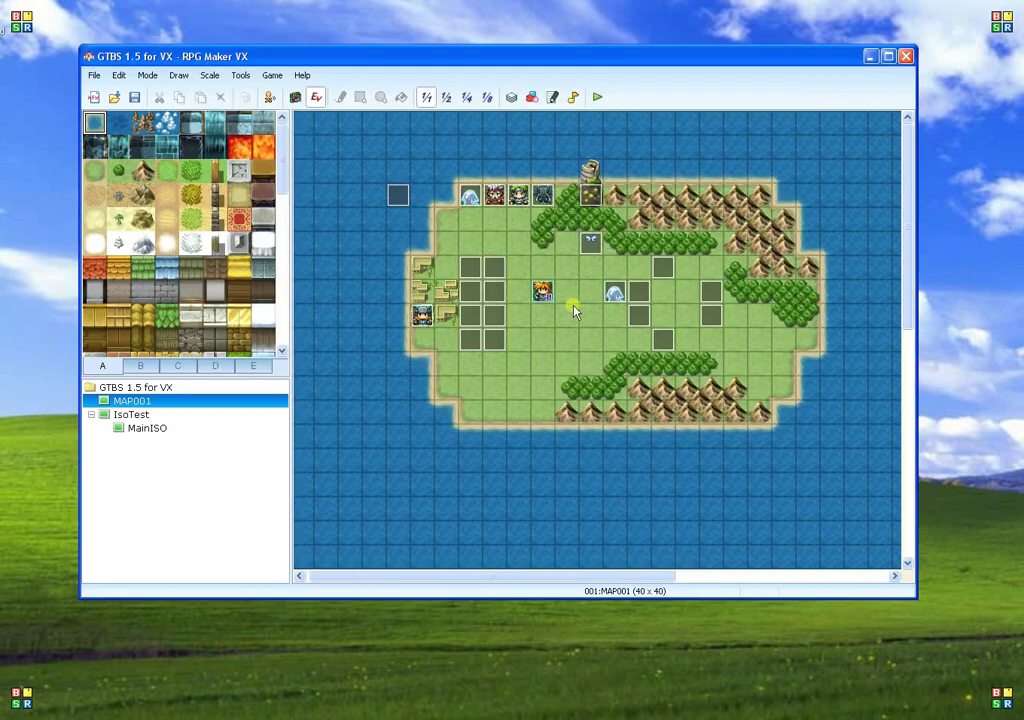
- Reopen the GTBS_AnimationConfig script and review the pose animation IDs and the DOOM_ANIM_ID setting
{"action": "left_click", "coordinate": [553, 97]}
{"action": "left_click_drag", "start_coordinate": [378, 268], "coordinate": [477, 316]}
{"action": "left_click", "coordinate": [532, 371]}
{"action": "scroll", "coordinate": [532, 371], "scroll_direction": "down", "scroll_amount": 2}
{"action": "left_click_drag", "start_coordinate": [377, 302], "coordinate": [496, 300]}
{"action": "left_click", "coordinate": [500, 301]}
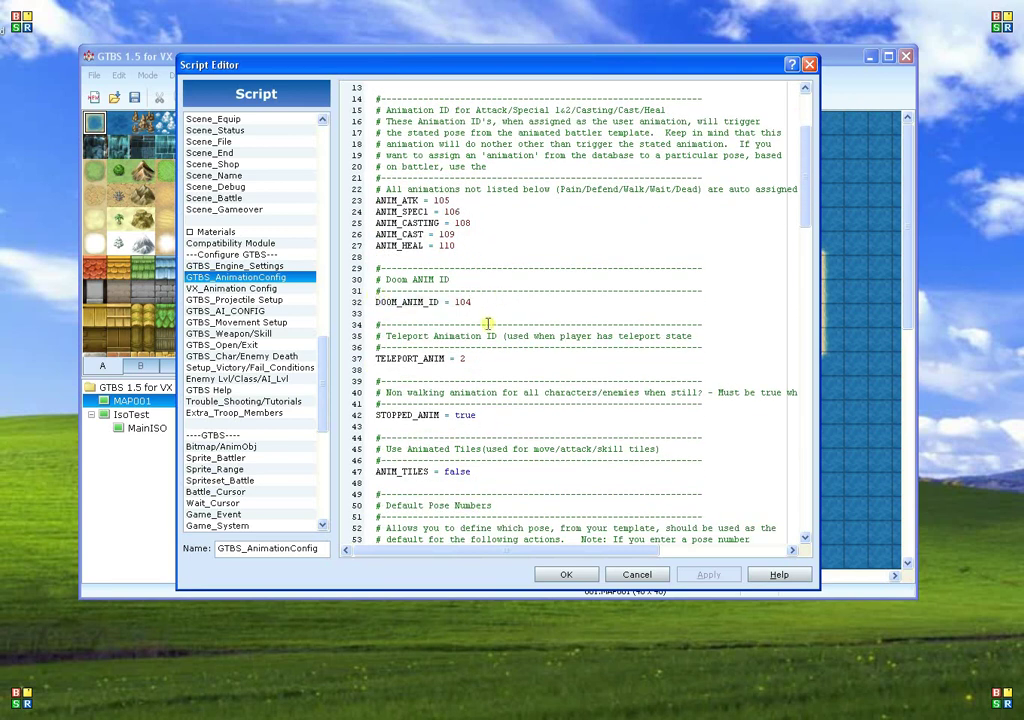
{"action": "left_click_drag", "start_coordinate": [377, 301], "coordinate": [443, 302]}
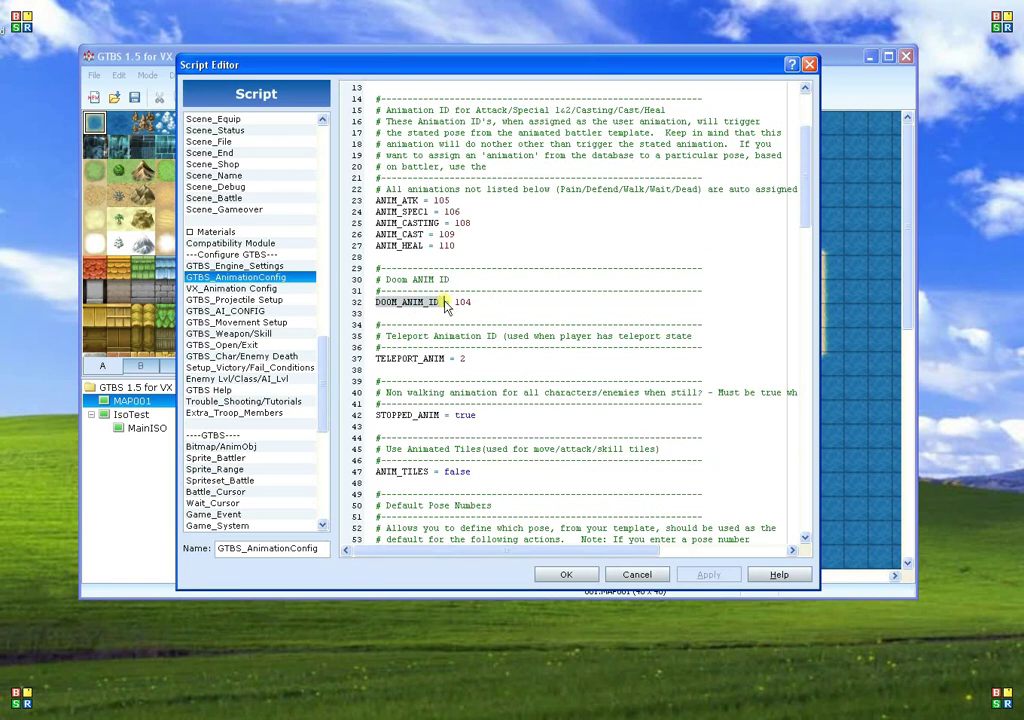
- Examine the TELEPORT_ANIM and STOPPED_ANIM settings in the animation configuration script
{"action": "scroll", "coordinate": [462, 380], "scroll_direction": "down", "scroll_amount": 2}
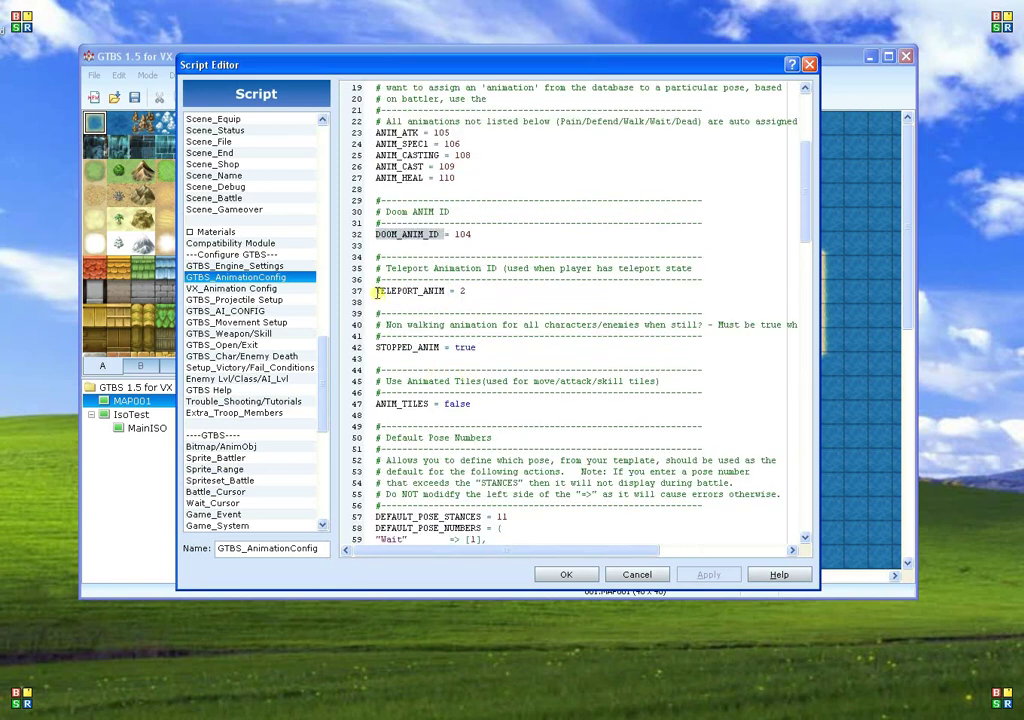
{"action": "left_click_drag", "start_coordinate": [376, 291], "coordinate": [448, 291]}
{"action": "left_click", "coordinate": [482, 291]}
{"action": "left_click", "coordinate": [488, 347]}
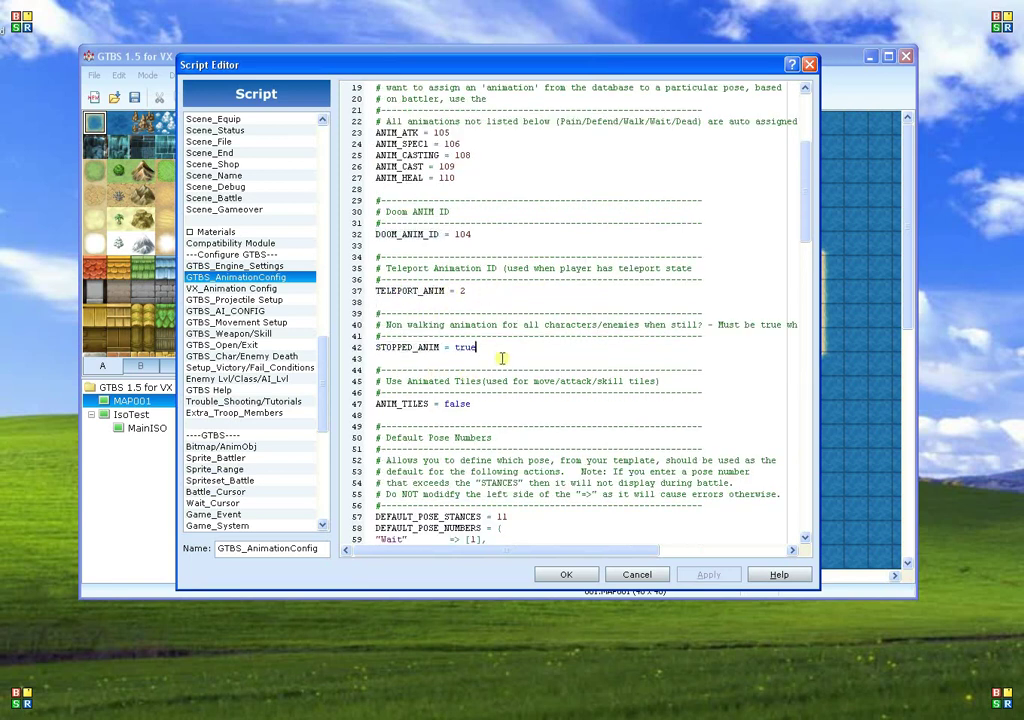
{"action": "left_click_drag", "start_coordinate": [490, 347], "coordinate": [452, 348]}
{"action": "left_click", "coordinate": [497, 346]}
- Examine the ANIM_TILES setting for animated move, attack and skill tiles
{"action": "scroll", "coordinate": [485, 425], "scroll_direction": "down", "scroll_amount": 2}
{"action": "left_click_drag", "start_coordinate": [444, 336], "coordinate": [487, 336]}
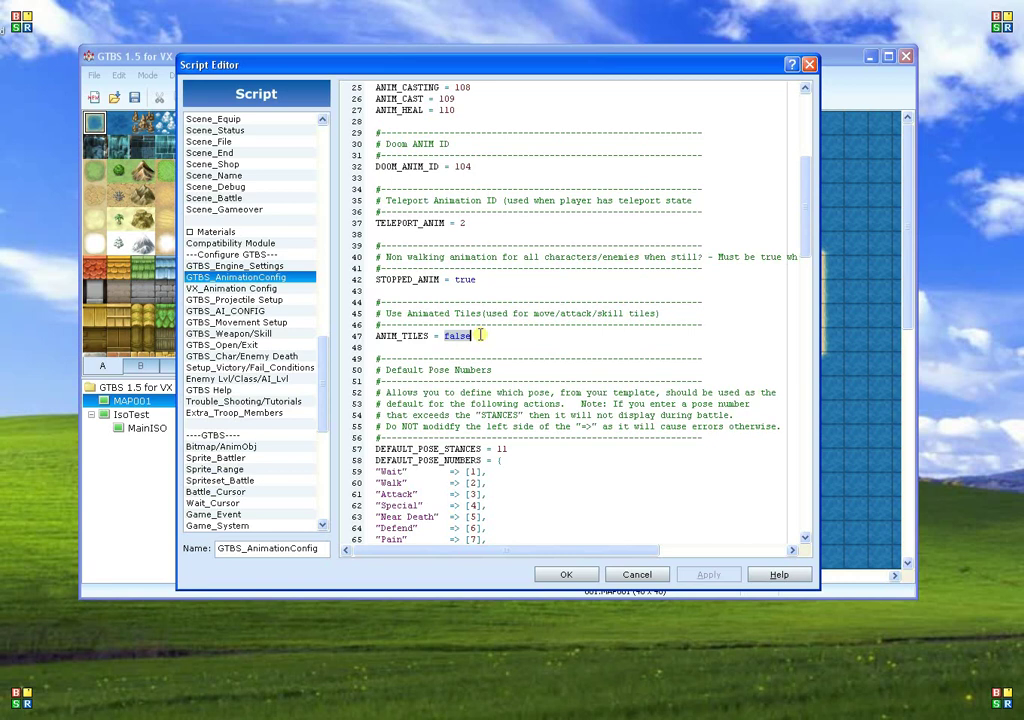
{"action": "left_click", "coordinate": [481, 336]}
{"action": "left_click", "coordinate": [487, 336]}
- Examine DEFAULT_POSE_STANCES and the DEFAULT_POSE_NUMBERS entries from "Wait" to "Dead"
{"action": "scroll", "coordinate": [505, 450], "scroll_direction": "down", "scroll_amount": 3}
{"action": "scroll", "coordinate": [513, 453], "scroll_direction": "down", "scroll_amount": 2}
{"action": "left_click", "coordinate": [539, 402]}
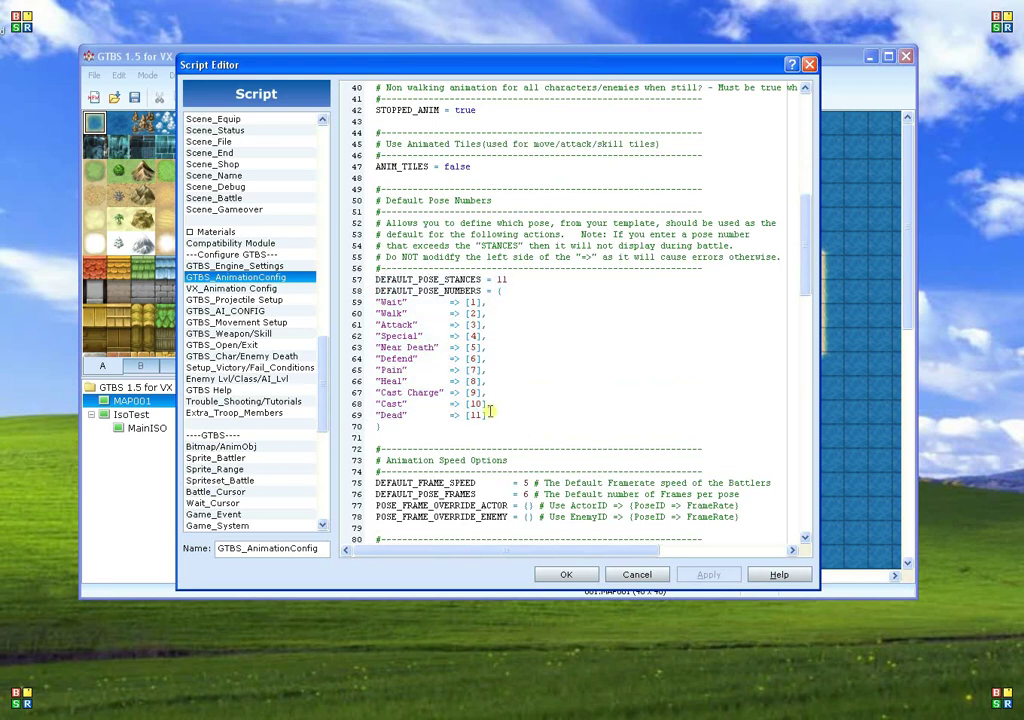
{"action": "double_click", "coordinate": [500, 279]}
{"action": "left_click", "coordinate": [493, 301]}
{"action": "double_click", "coordinate": [476, 414]}
{"action": "left_click_drag", "start_coordinate": [468, 303], "coordinate": [473, 311]}
{"action": "left_click", "coordinate": [479, 370]}
{"action": "left_click", "coordinate": [504, 440]}
{"action": "scroll", "coordinate": [490, 420], "scroll_direction": "down", "scroll_amount": 3}
{"action": "left_click", "coordinate": [474, 201]}
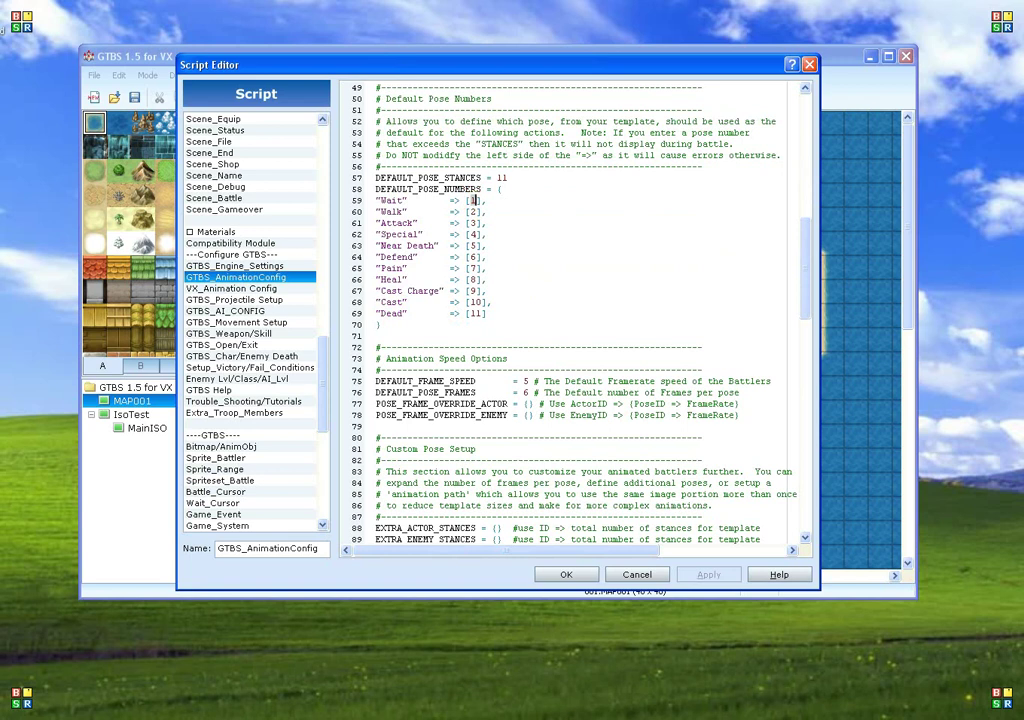
- Switch to Goblin_ANIM.png in Paint and move its window so the pose numbers in the script stay visible
{"action": "key", "text": "alt+Tab"}
{"action": "mouse_move", "coordinate": [597, 10]}
{"action": "left_mouse_down"}
{"action": "mouse_move", "coordinate": [861, 12]}
{"action": "mouse_move", "coordinate": [838, 12]}
{"action": "left_mouse_up"}
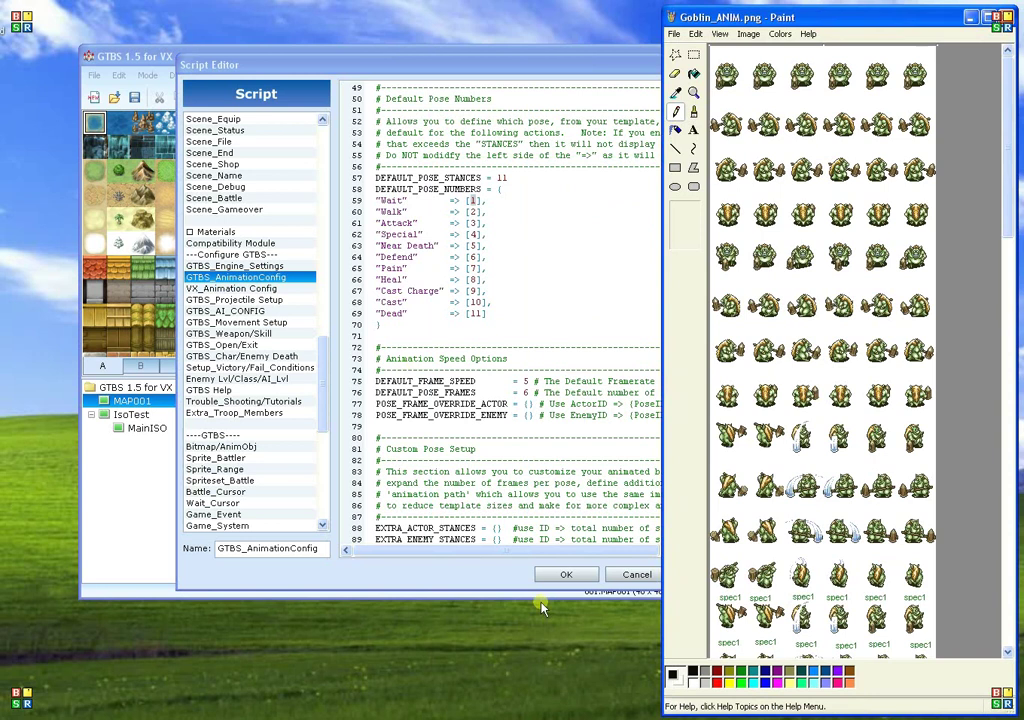
- Browse to the Graphics\Characters folder of the GTBS v1.5 + Mouse project and preview ANIM_Template.PNG
{"action": "key", "text": "alt+Tab"}
{"action": "double_click", "coordinate": [285, 410]}
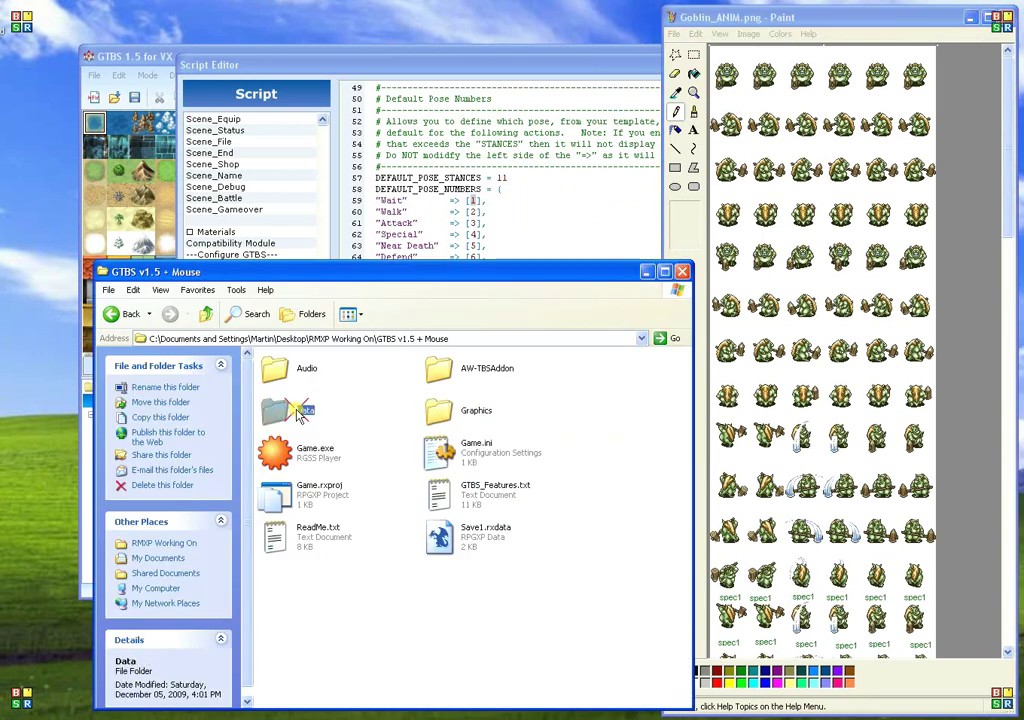
{"action": "left_click", "coordinate": [111, 314]}
{"action": "double_click", "coordinate": [442, 408]}
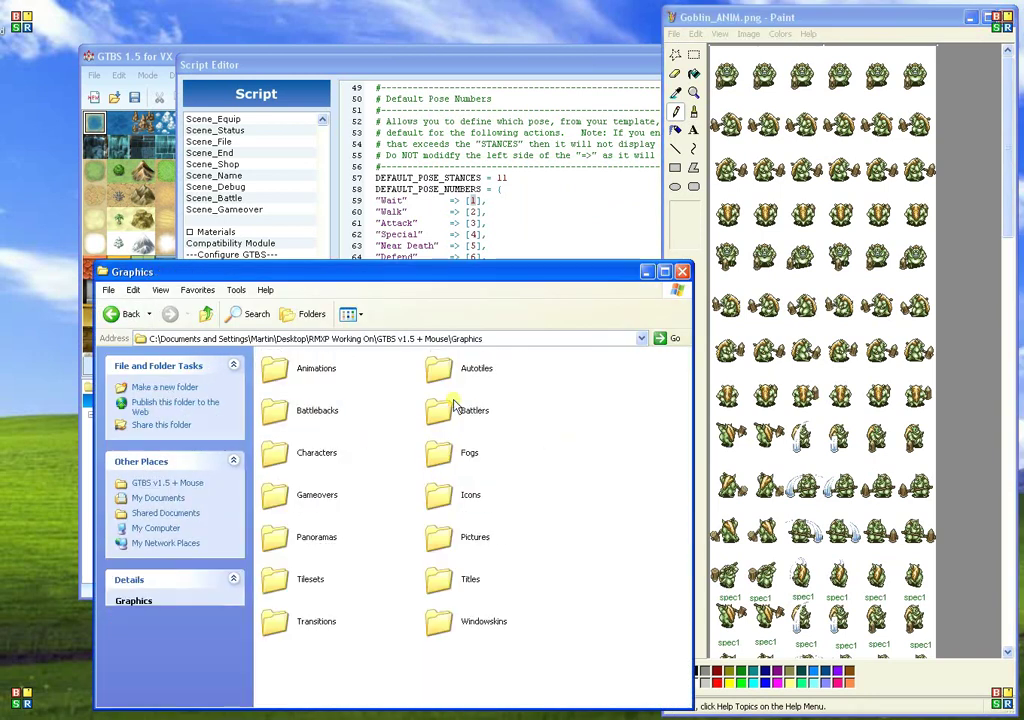
{"action": "double_click", "coordinate": [292, 452]}
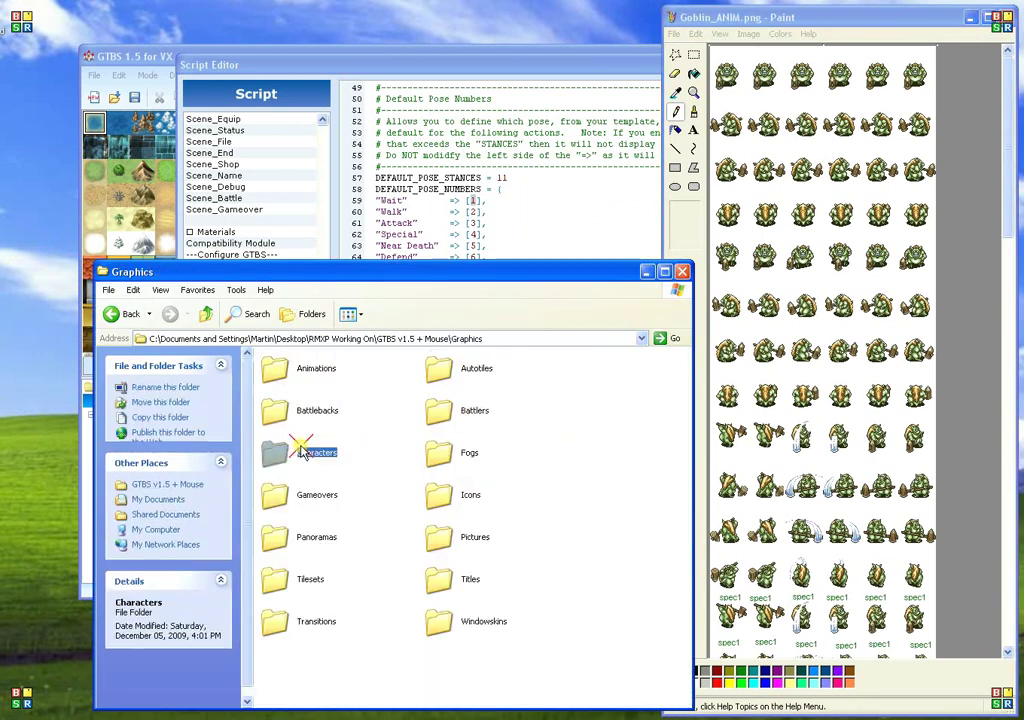
{"action": "scroll", "coordinate": [464, 605], "scroll_direction": "down", "scroll_amount": 2}
{"action": "left_click", "coordinate": [520, 645]}
{"action": "double_click", "coordinate": [520, 645]}
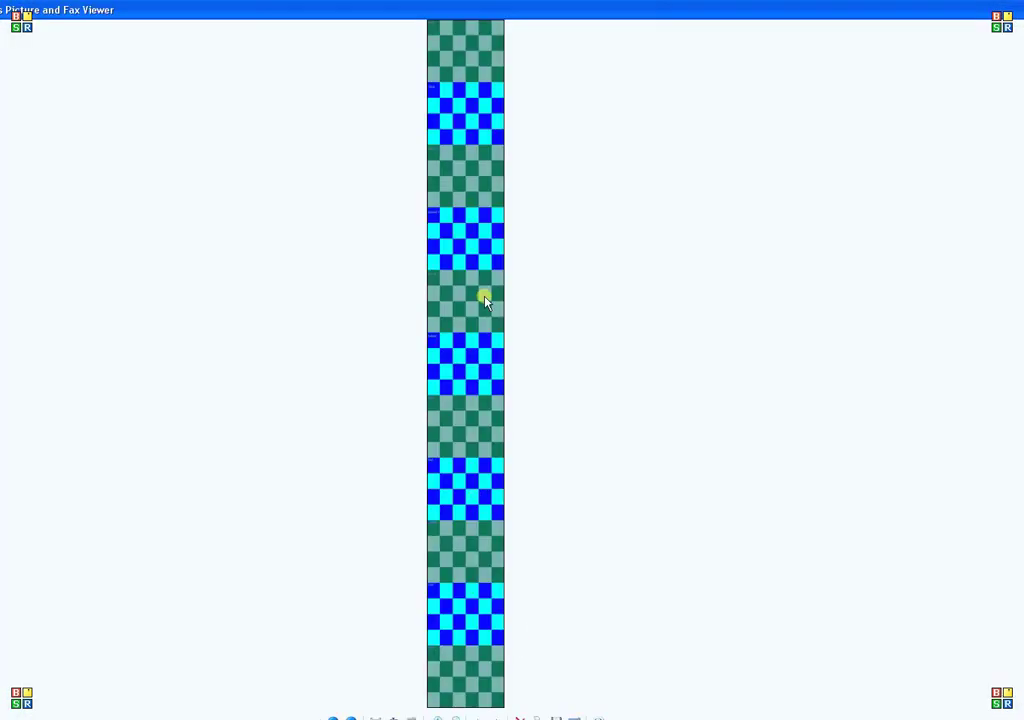
- Close the preview, open ANIM_Template.PNG in Paint and close the Characters folder window
{"action": "key", "text": "Escape"}
{"action": "right_click", "coordinate": [512, 614]}
{"action": "left_click", "coordinate": [562, 310]}
{"action": "left_click", "coordinate": [681, 271]}
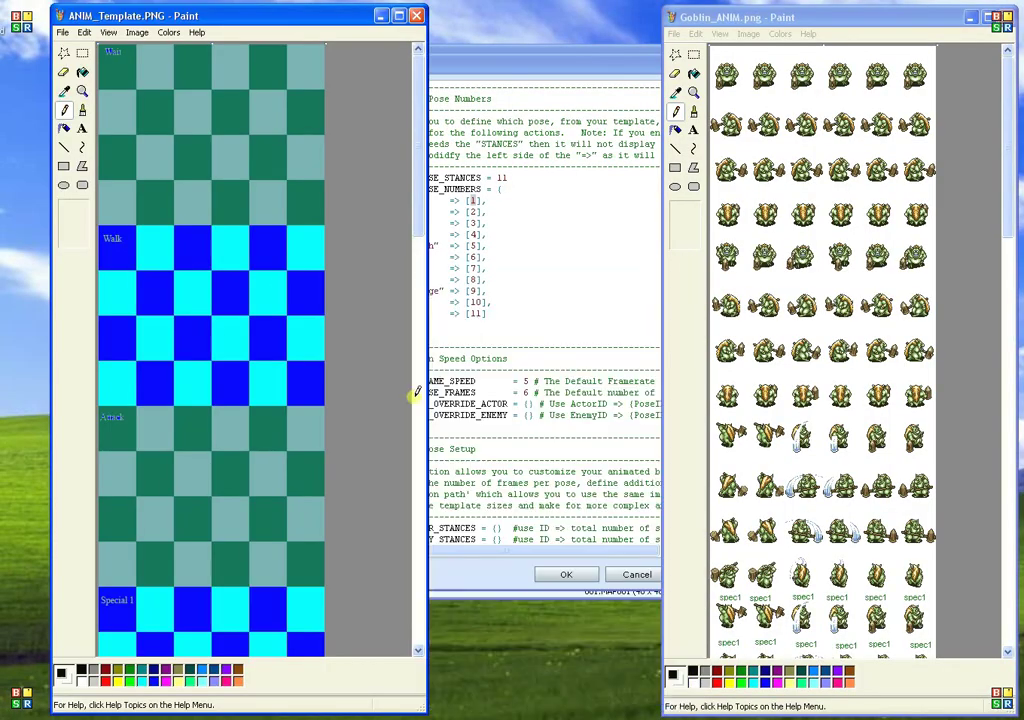
- Close Goblin_ANIM.png and arrange ANIM_Template.PNG beside the script editor so the DEFAULT_POSE_NUMBERS entries stay readable
{"action": "left_click", "coordinate": [1007, 17]}
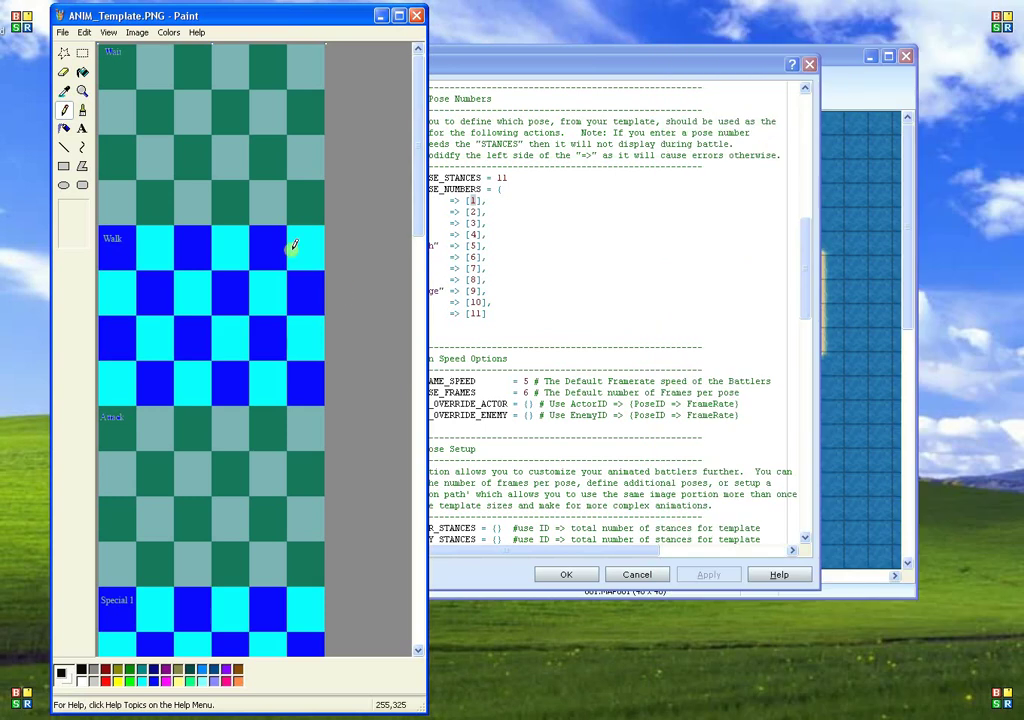
{"action": "left_click_drag", "start_coordinate": [200, 17], "coordinate": [163, 18]}
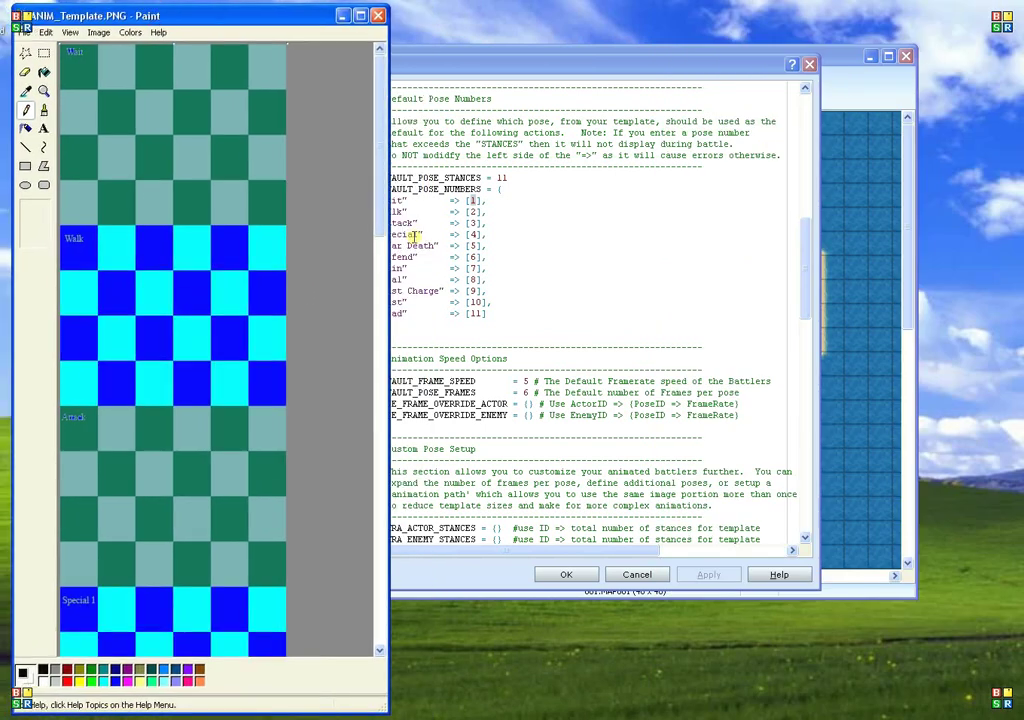
{"action": "left_click", "coordinate": [481, 83]}
{"action": "left_click", "coordinate": [216, 17]}
- Compare the "Attack" and "Near Death" pose numbers with the template rows, and close ANIM_Template.PNG
{"action": "left_click", "coordinate": [600, 217]}
{"action": "left_click", "coordinate": [52, 334]}
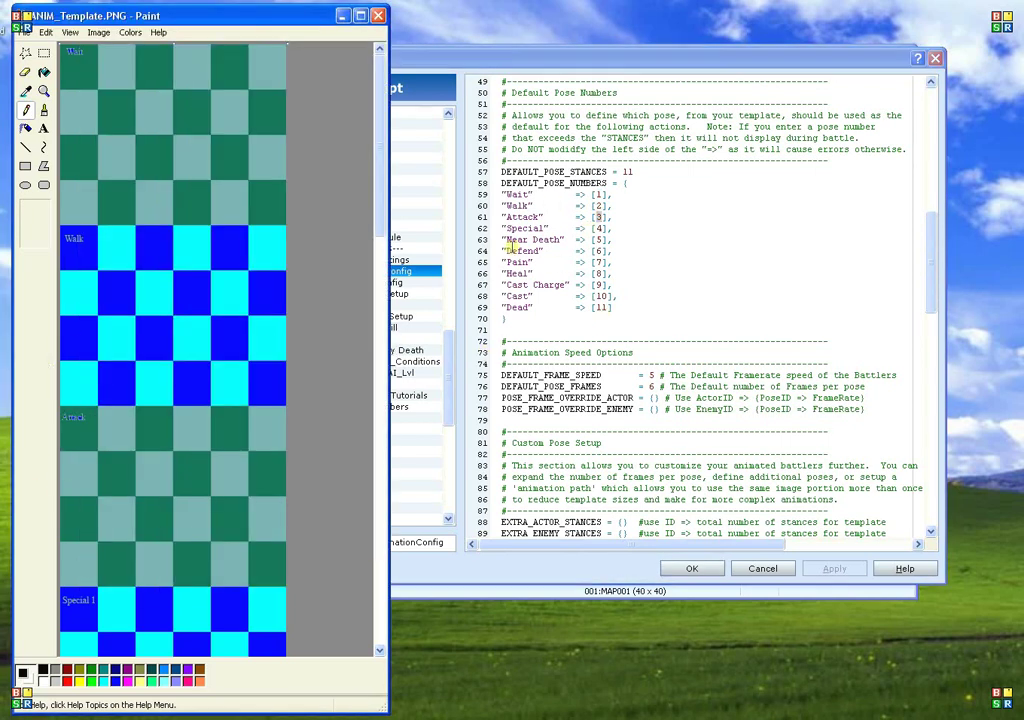
{"action": "left_click_drag", "start_coordinate": [502, 240], "coordinate": [560, 240]}
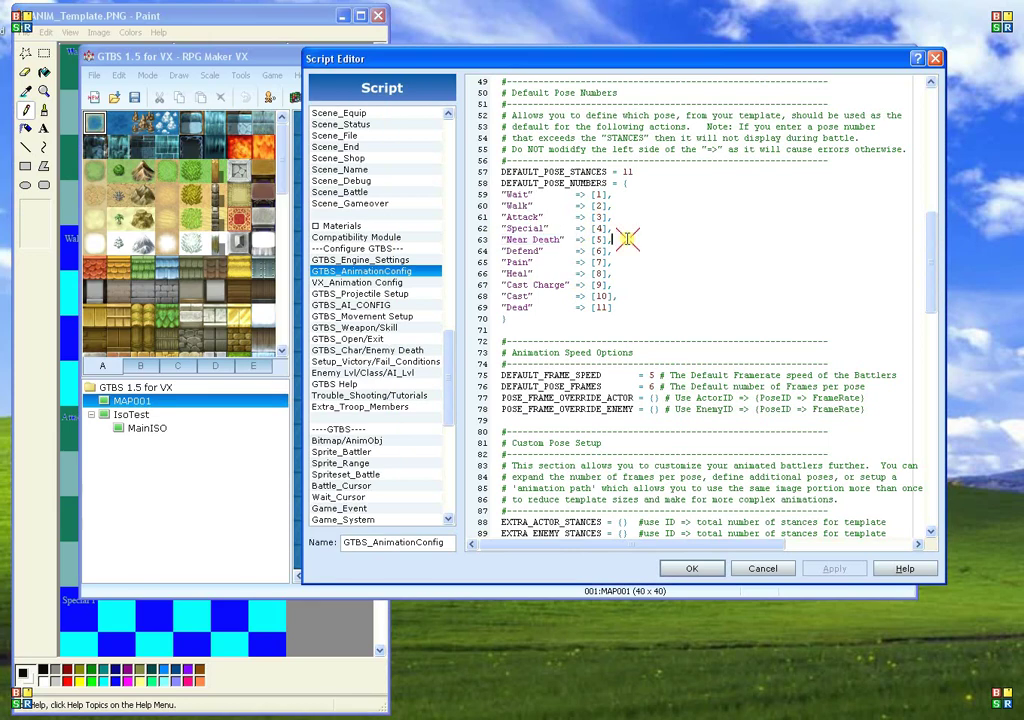
{"action": "left_click", "coordinate": [218, 22]}
{"action": "left_click", "coordinate": [379, 16]}
{"action": "left_click", "coordinate": [201, 387]}
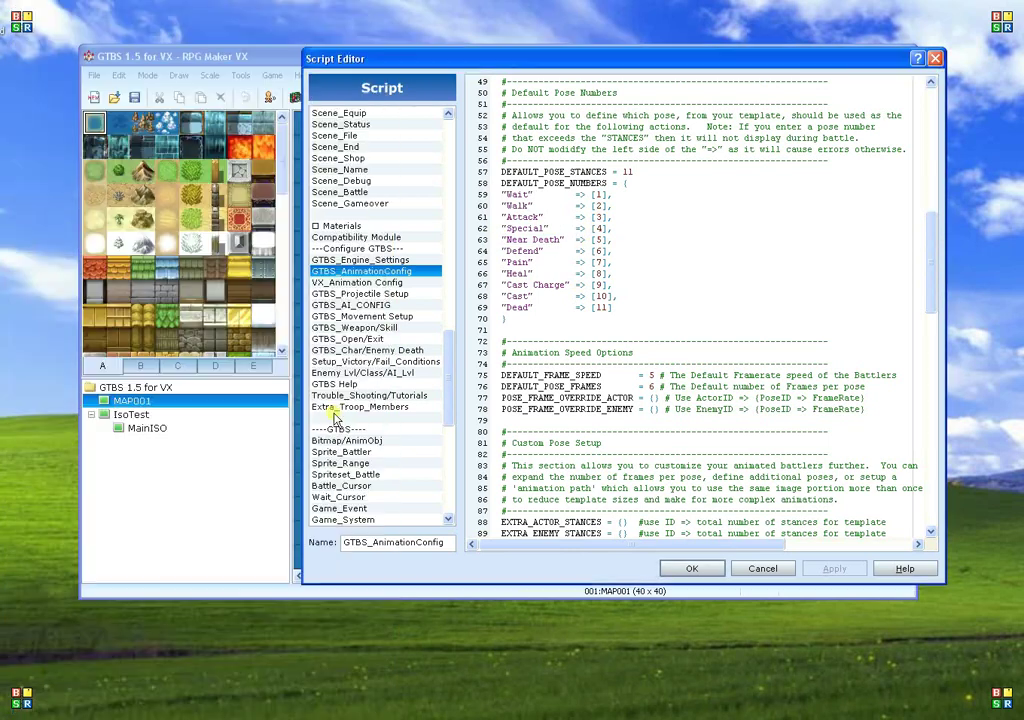
- Examine the DEFAULT_FRAME_SPEED and DEFAULT_POSE_FRAMES settings under Animation Speed Options
{"action": "scroll", "coordinate": [608, 379], "scroll_direction": "down", "scroll_amount": 3}
{"action": "left_click_drag", "start_coordinate": [501, 273], "coordinate": [653, 274]}
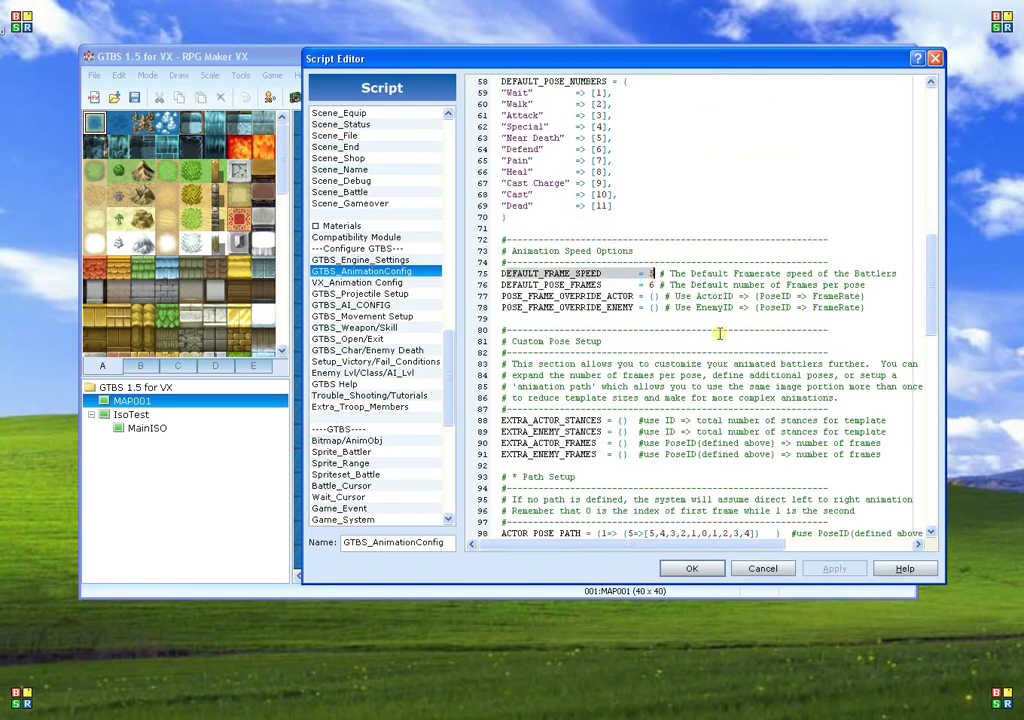
{"action": "left_click", "coordinate": [649, 285]}
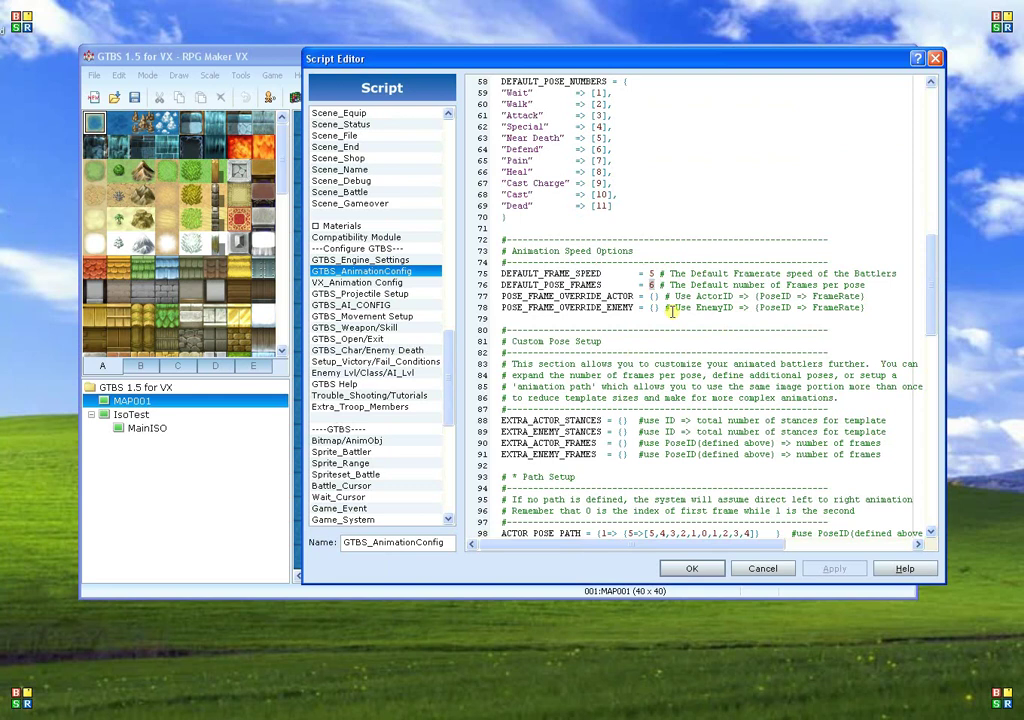
- Examine POSE_FRAME_OVERRIDE_ACTOR and POSE_FRAME_OVERRIDE_ENEMY, including the ActorID, PoseID and FrameRate format in their comments
{"action": "left_click_drag", "start_coordinate": [500, 297], "coordinate": [634, 297]}
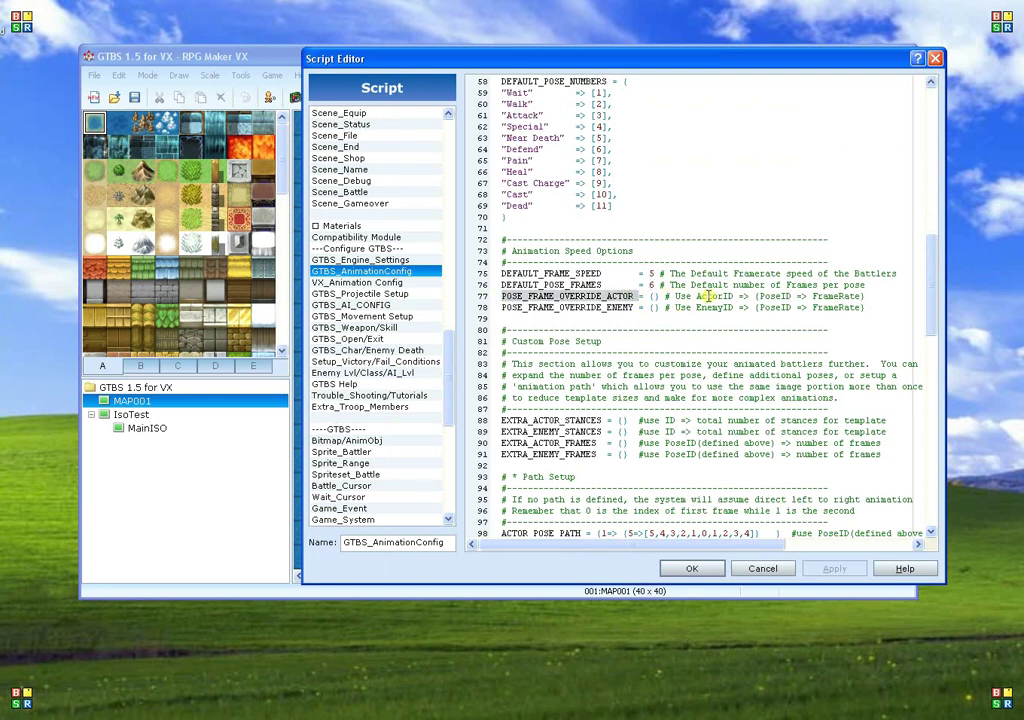
{"action": "left_click_drag", "start_coordinate": [697, 297], "coordinate": [735, 300]}
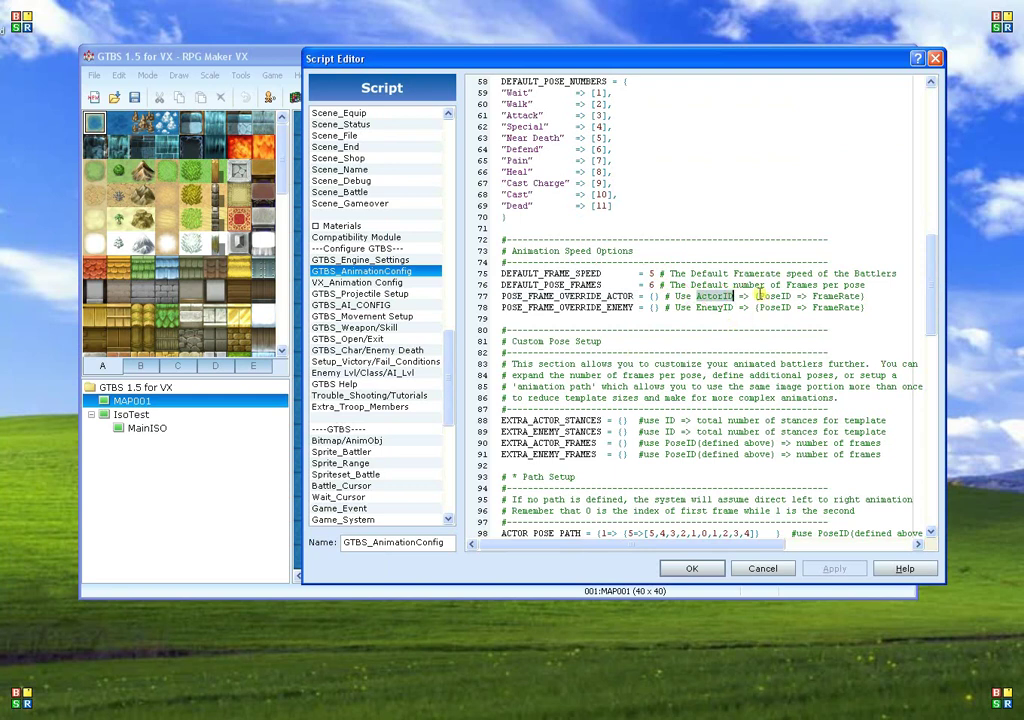
{"action": "left_click_drag", "start_coordinate": [760, 297], "coordinate": [861, 296]}
{"action": "left_click_drag", "start_coordinate": [670, 296], "coordinate": [846, 291]}
{"action": "left_click", "coordinate": [734, 307]}
- Examine the Custom Pose Setup entries, focusing on EXTRA_ACTOR_STANCES and the ID format in its comment
{"action": "scroll", "coordinate": [631, 376], "scroll_direction": "down", "scroll_amount": 2}
{"action": "scroll", "coordinate": [631, 376], "scroll_direction": "down", "scroll_amount": 2}
{"action": "left_click_drag", "start_coordinate": [505, 287], "coordinate": [620, 325]}
{"action": "left_click", "coordinate": [894, 319]}
{"action": "left_click_drag", "start_coordinate": [502, 286], "coordinate": [604, 286]}
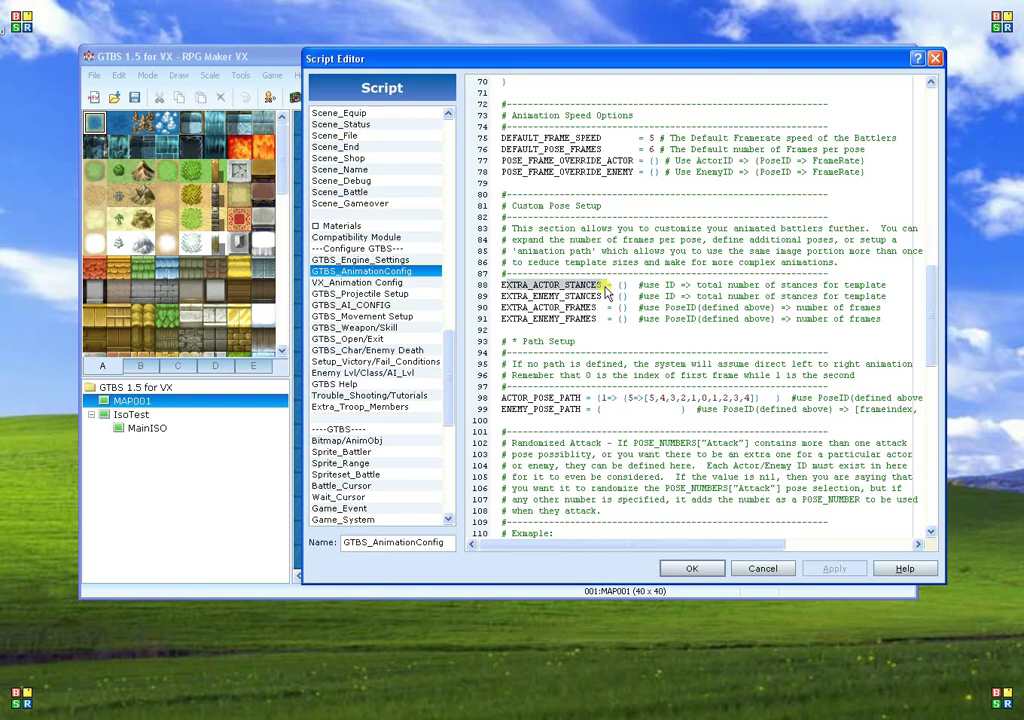
{"action": "double_click", "coordinate": [669, 285]}
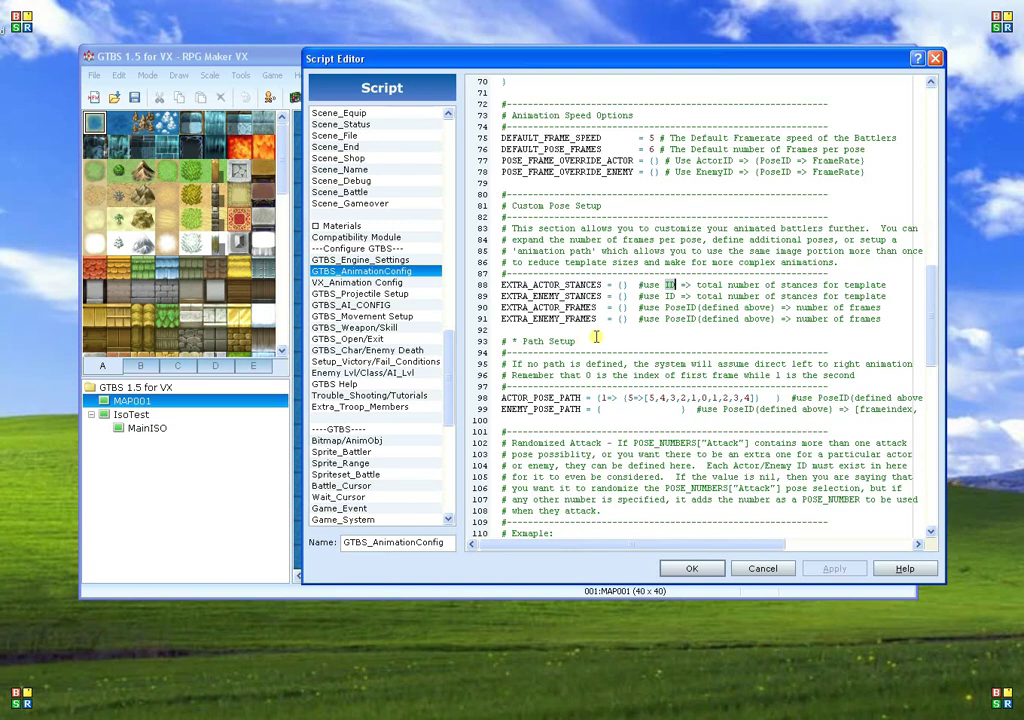
- Examine EXTRA_ACTOR_FRAMES and EXTRA_ENEMY_FRAMES against the DEFAULT_POSE_FRAMES value
{"action": "left_click_drag", "start_coordinate": [522, 304], "coordinate": [629, 316]}
{"action": "left_click", "coordinate": [709, 320]}
{"action": "left_click_drag", "start_coordinate": [650, 150], "coordinate": [656, 149]}
{"action": "left_click", "coordinate": [668, 341]}
- Examine the Path Setup section, checking the frame list and actor ID in ACTOR_POSE_PATH
{"action": "scroll", "coordinate": [690, 359], "scroll_direction": "down", "scroll_amount": 2}
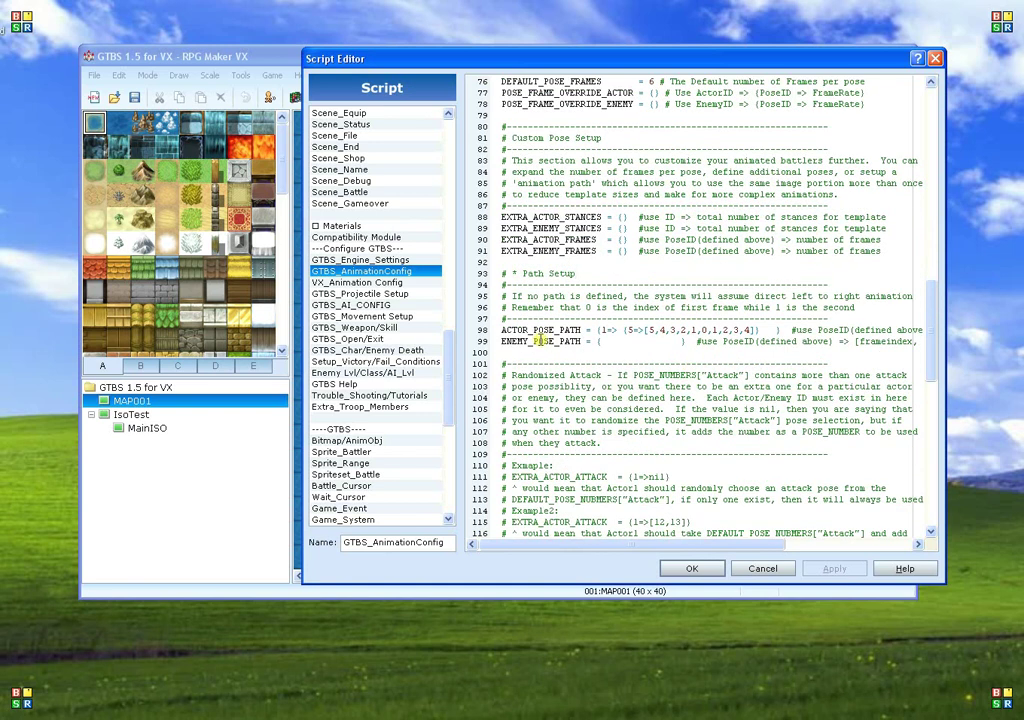
{"action": "left_click", "coordinate": [568, 341]}
{"action": "left_click_drag", "start_coordinate": [645, 330], "coordinate": [748, 331]}
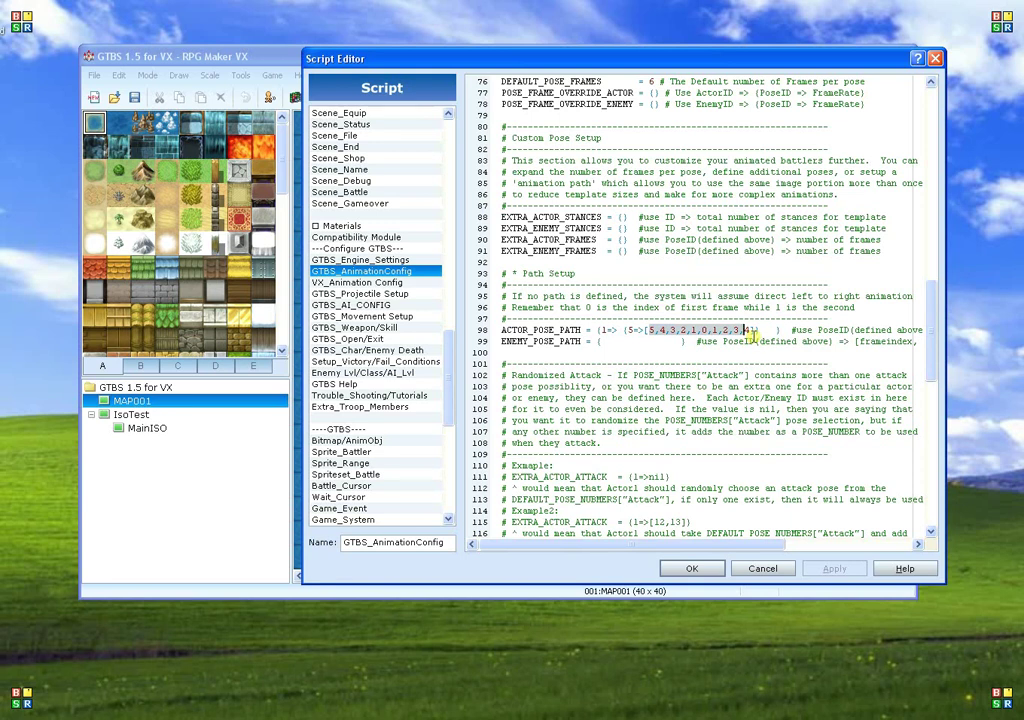
{"action": "left_click", "coordinate": [602, 330]}
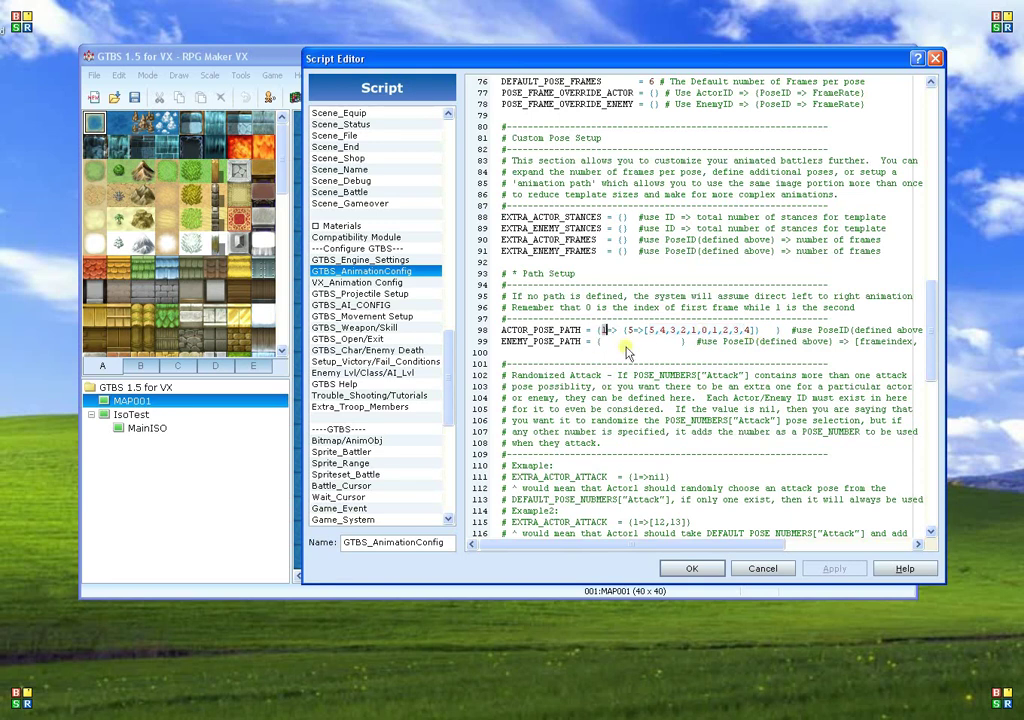
- Examine the pose ID, frame index order and usage comment of ACTOR_POSE_PATH, and the matching ENEMY_POSE_PATH line
{"action": "mouse_move", "coordinate": [706, 546]}
{"action": "left_mouse_down"}
{"action": "mouse_move", "coordinate": [722, 544]}
{"action": "mouse_move", "coordinate": [702, 543]}
{"action": "left_mouse_up"}
{"action": "left_click_drag", "start_coordinate": [663, 543], "coordinate": [693, 542]}
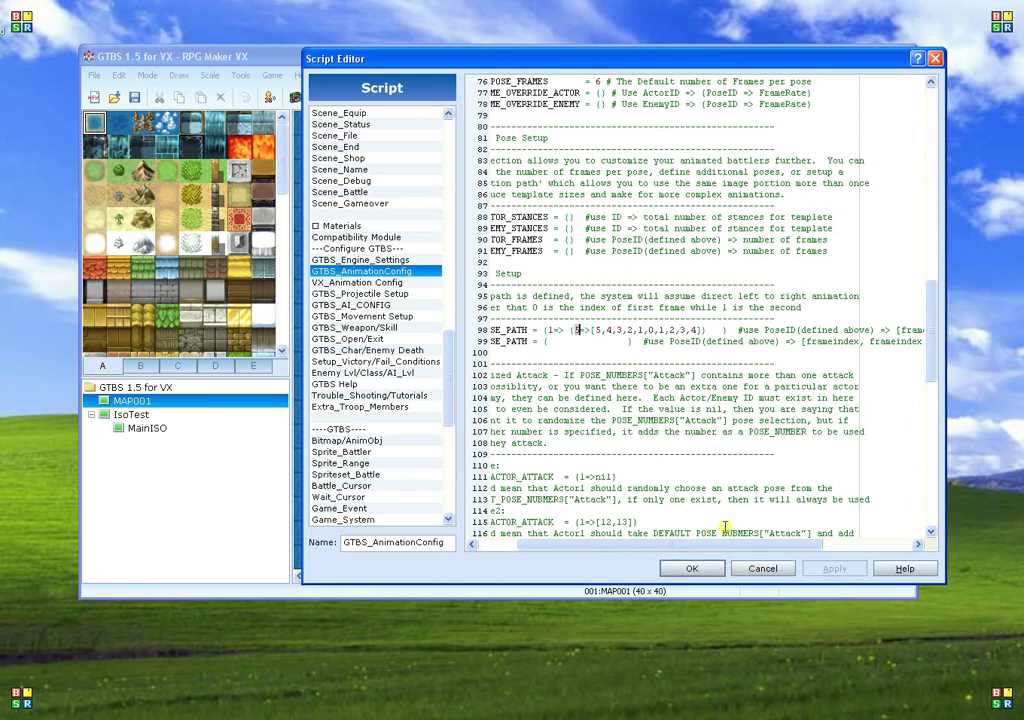
{"action": "left_click_drag", "start_coordinate": [709, 545], "coordinate": [724, 545]}
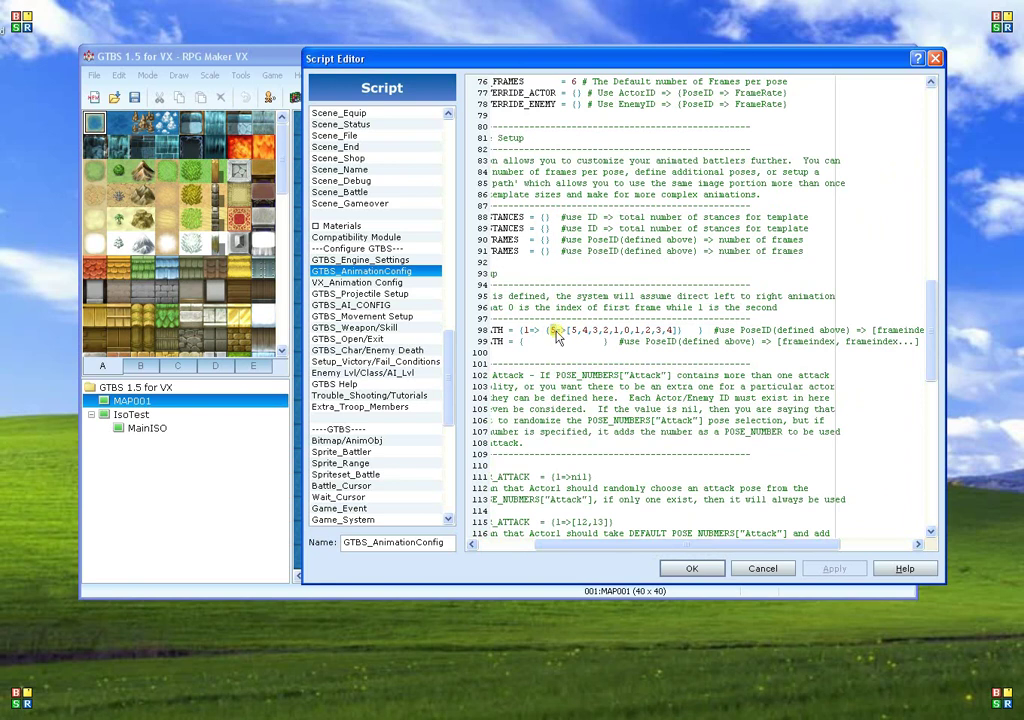
{"action": "type", "text": "=>"}
{"action": "left_click_drag", "start_coordinate": [575, 330], "coordinate": [673, 340]}
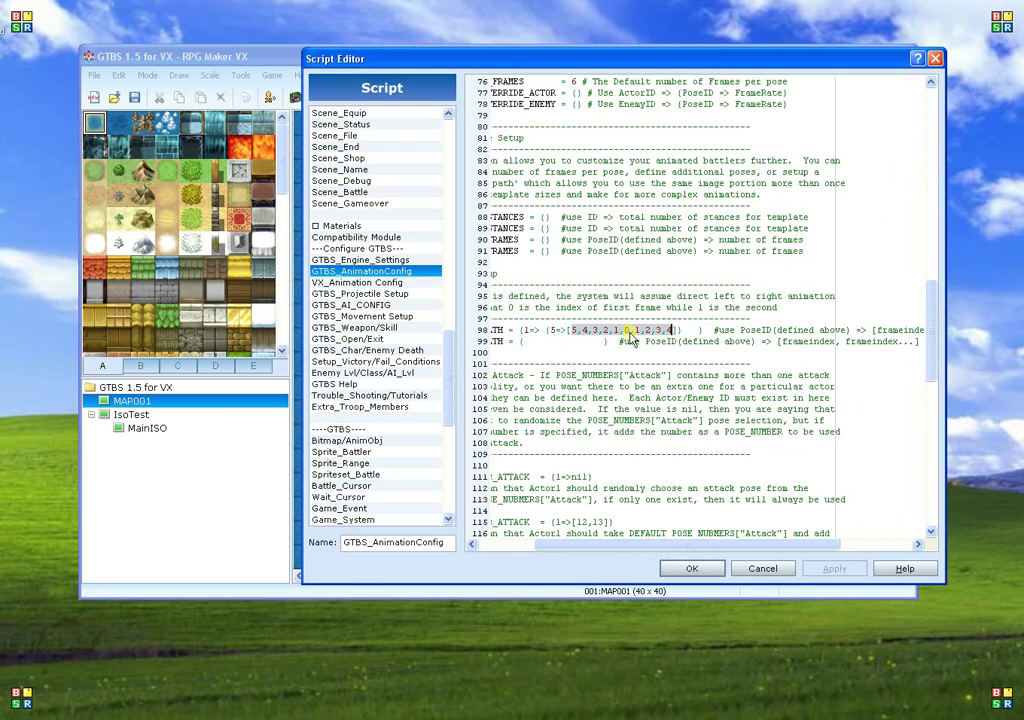
{"action": "left_click_drag", "start_coordinate": [635, 330], "coordinate": [675, 330]}
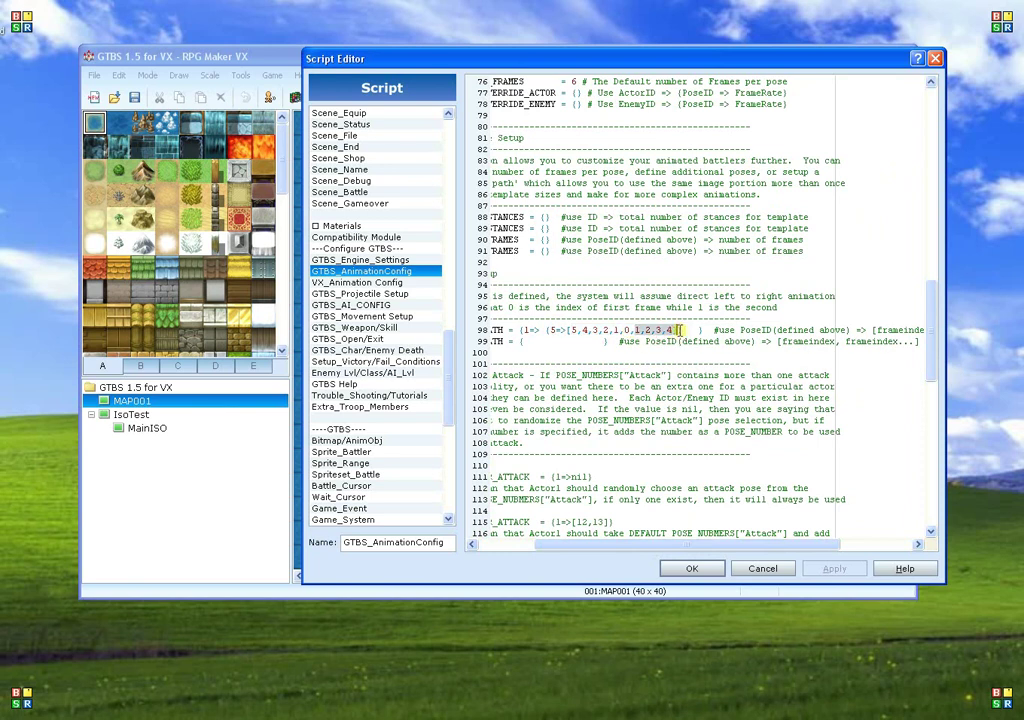
{"action": "left_click", "coordinate": [666, 338]}
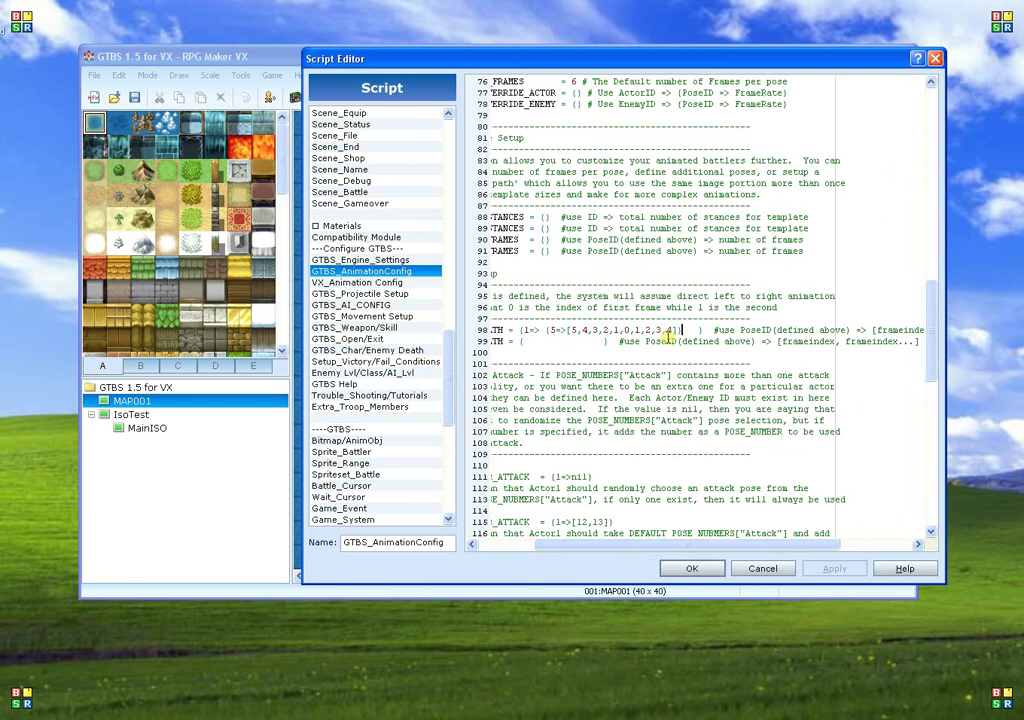
{"action": "left_click_drag", "start_coordinate": [690, 544], "coordinate": [618, 548]}
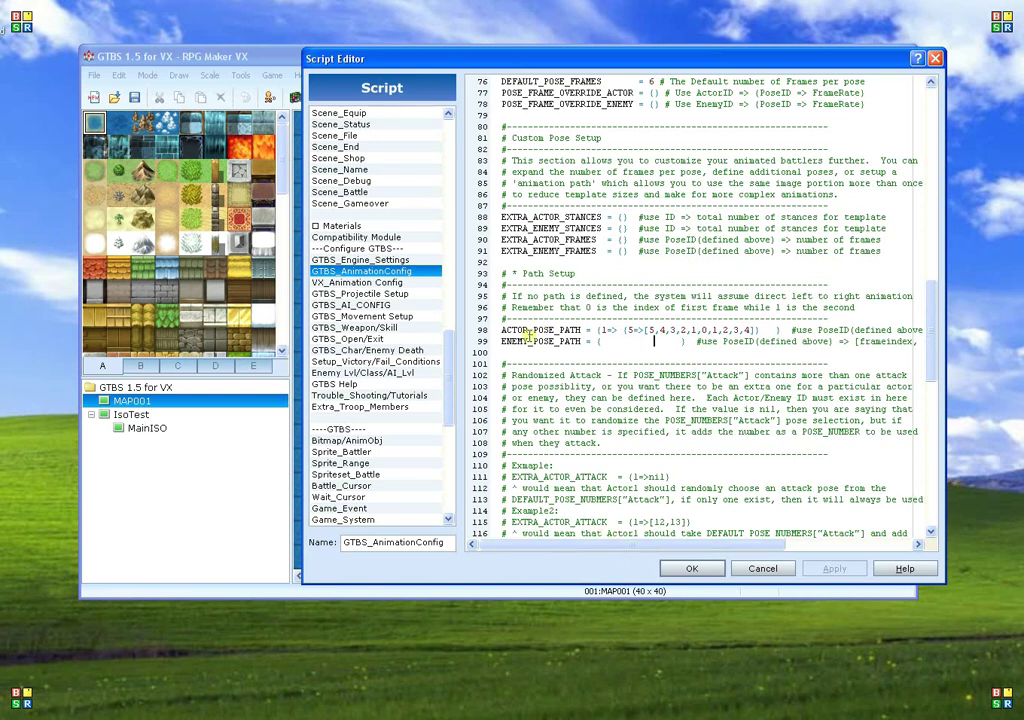
- Examine the Randomized Attack section, comparing EXTRA_ACTOR_ATTACK and EXTRA_ENEMY_ATTACK with the commented examples
{"action": "scroll", "coordinate": [527, 336], "scroll_direction": "down", "scroll_amount": 8}
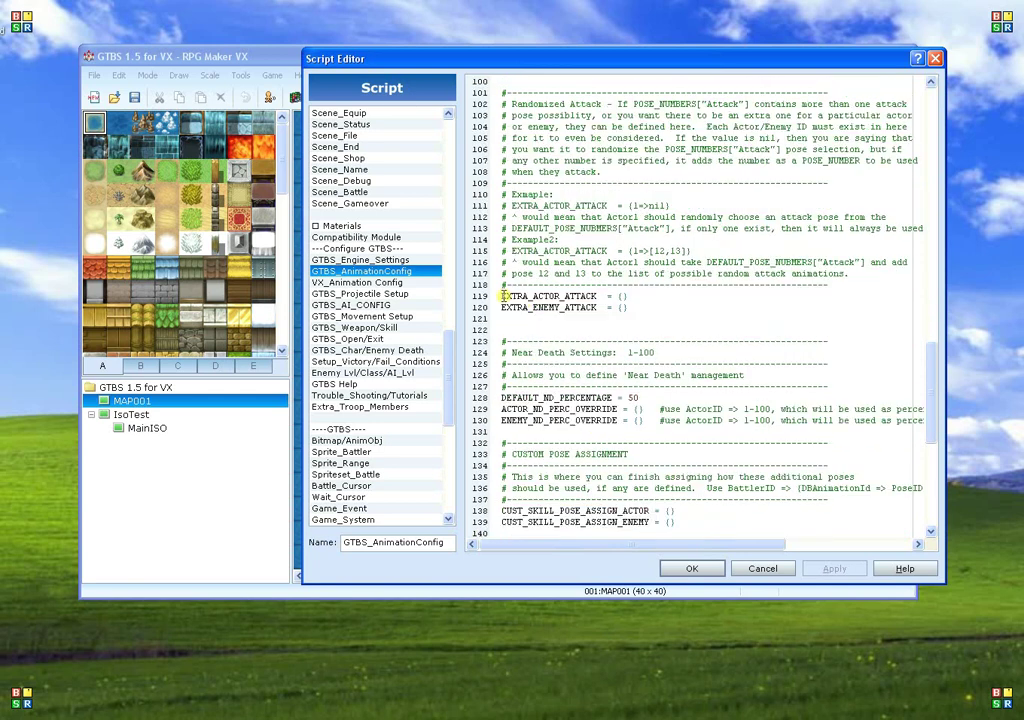
{"action": "left_click_drag", "start_coordinate": [498, 299], "coordinate": [640, 300]}
{"action": "left_click", "coordinate": [650, 313]}
{"action": "left_click", "coordinate": [637, 249]}
{"action": "left_click", "coordinate": [599, 242]}
{"action": "left_click_drag", "start_coordinate": [652, 251], "coordinate": [687, 251]}
{"action": "left_click", "coordinate": [624, 297]}
- Examine the Near Death settings, including DEFAULT_ND_PERCENTAGE and the actor and enemy percentage overrides
{"action": "scroll", "coordinate": [631, 342], "scroll_direction": "down", "scroll_amount": 1}
{"action": "scroll", "coordinate": [631, 342], "scroll_direction": "down", "scroll_amount": 2}
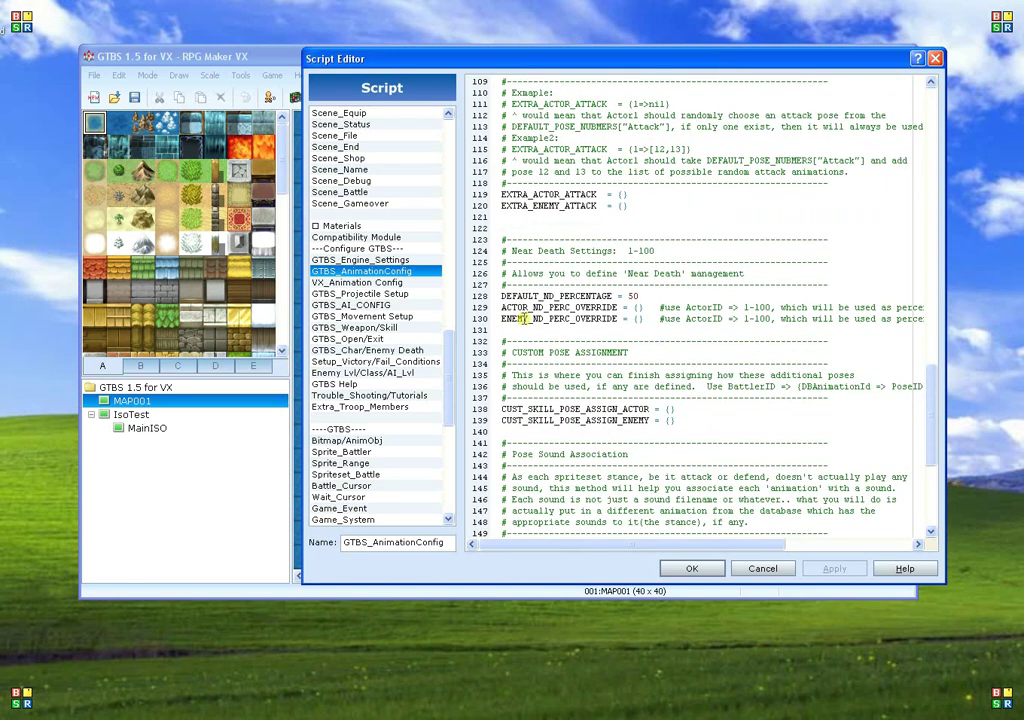
{"action": "left_click", "coordinate": [640, 296]}
{"action": "left_click_drag", "start_coordinate": [627, 273], "coordinate": [679, 273]}
{"action": "double_click", "coordinate": [633, 296]}
{"action": "key", "text": "Left"}
{"action": "double_click", "coordinate": [632, 295]}
{"action": "left_click", "coordinate": [650, 296]}
{"action": "left_click", "coordinate": [646, 296]}
{"action": "double_click", "coordinate": [632, 295]}
{"action": "left_click", "coordinate": [639, 308]}
- Examine CUST_SKILL_POSE_ASSIGN_ACTOR under Custom Pose Assignment and relate it to the extra attack settings
{"action": "scroll", "coordinate": [612, 423], "scroll_direction": "down", "scroll_amount": 4}
{"action": "left_click_drag", "start_coordinate": [525, 273], "coordinate": [681, 274]}
{"action": "left_click", "coordinate": [706, 274]}
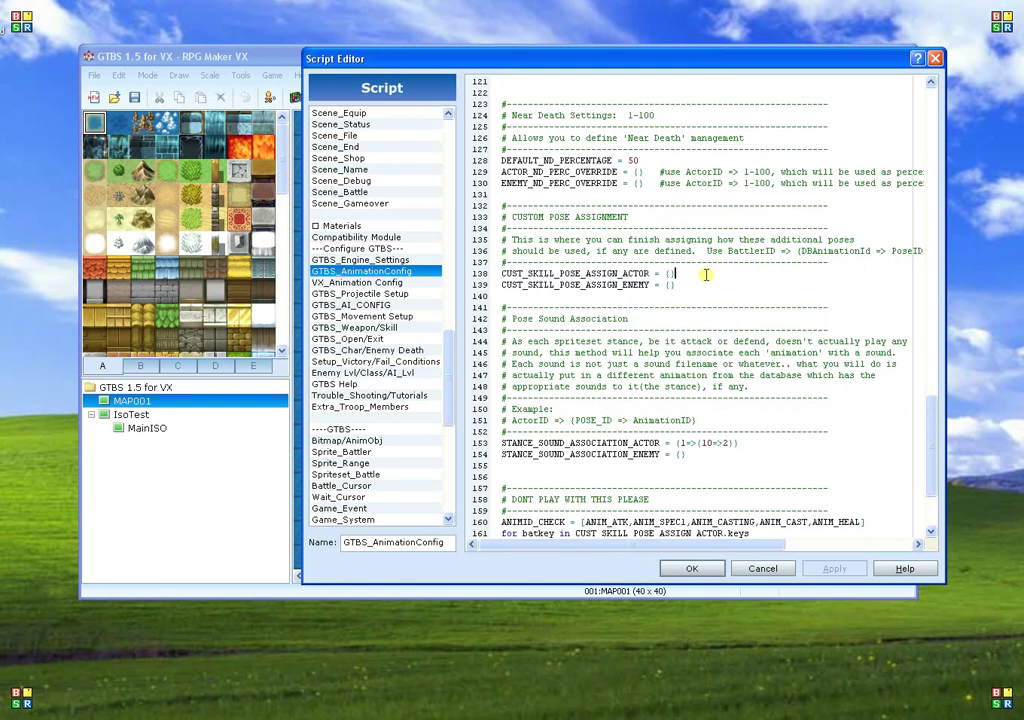
{"action": "scroll", "coordinate": [704, 284], "scroll_direction": "up", "scroll_amount": 7}
{"action": "left_click_drag", "start_coordinate": [524, 296], "coordinate": [666, 307]}
- Examine the Pose Sound Association section and the pose-to-animation mapping in STANCE_SOUND_ASSOCIATION_ACTOR
{"action": "scroll", "coordinate": [666, 307], "scroll_direction": "down", "scroll_amount": 9}
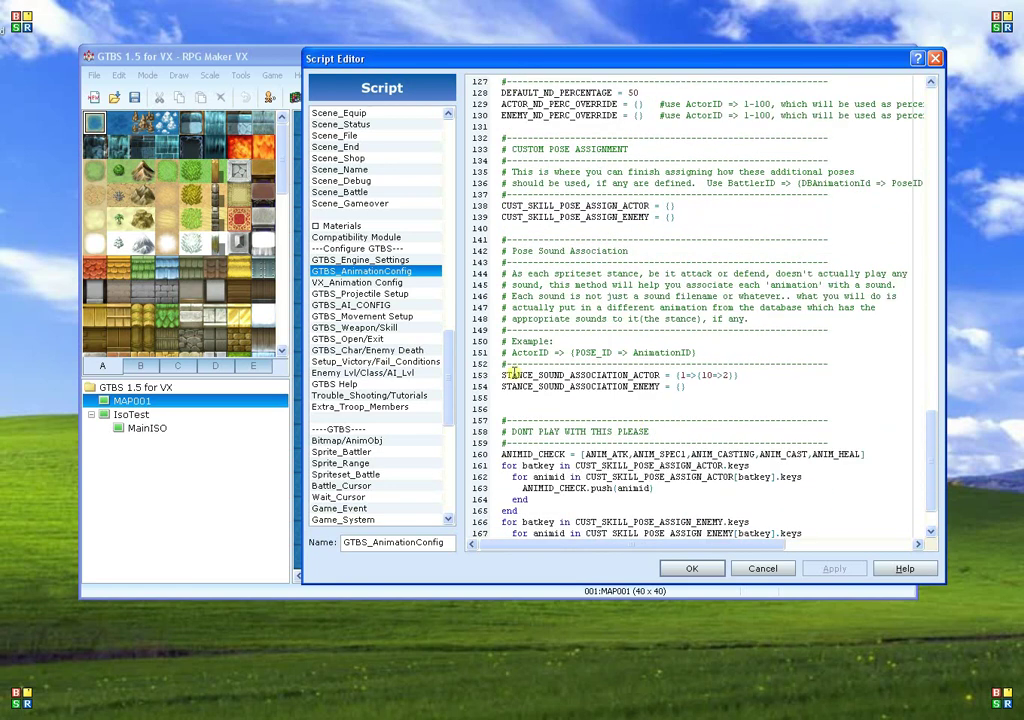
{"action": "left_click_drag", "start_coordinate": [513, 374], "coordinate": [755, 376]}
{"action": "scroll", "coordinate": [747, 402], "scroll_direction": "up", "scroll_amount": 1}
{"action": "scroll", "coordinate": [740, 402], "scroll_direction": "down", "scroll_amount": 2}
{"action": "left_click_drag", "start_coordinate": [675, 341], "coordinate": [740, 341]}
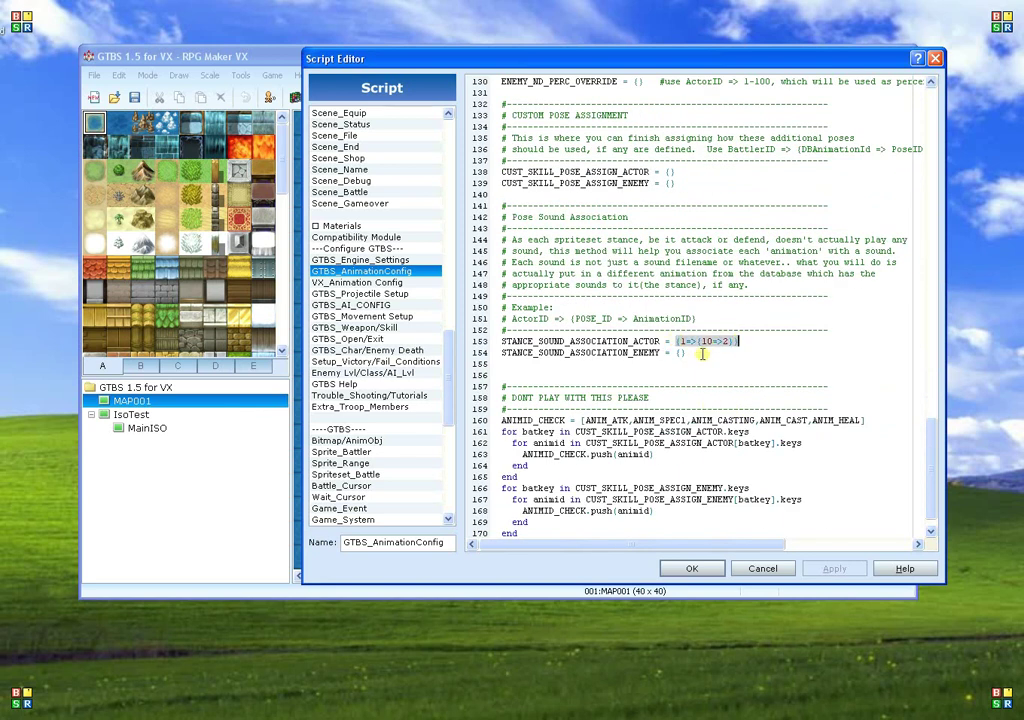
- Examine the "DONT PLAY WITH THIS PLEASE" code block and return to the settings near the script's start
{"action": "scroll", "coordinate": [703, 353], "scroll_direction": "down", "scroll_amount": 1}
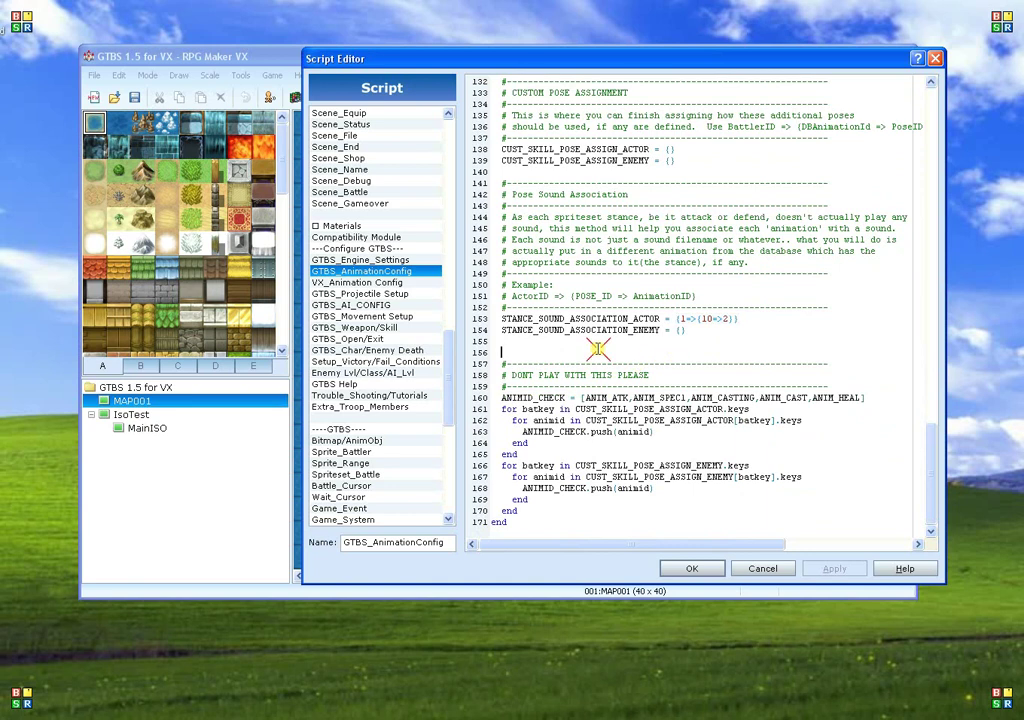
{"action": "left_click_drag", "start_coordinate": [519, 359], "coordinate": [624, 507]}
{"action": "left_click", "coordinate": [615, 506]}
{"action": "scroll", "coordinate": [631, 441], "scroll_direction": "up", "scroll_amount": 6}
{"action": "scroll", "coordinate": [631, 441], "scroll_direction": "up", "scroll_amount": 20}
{"action": "scroll", "coordinate": [631, 441], "scroll_direction": "up", "scroll_amount": 17}
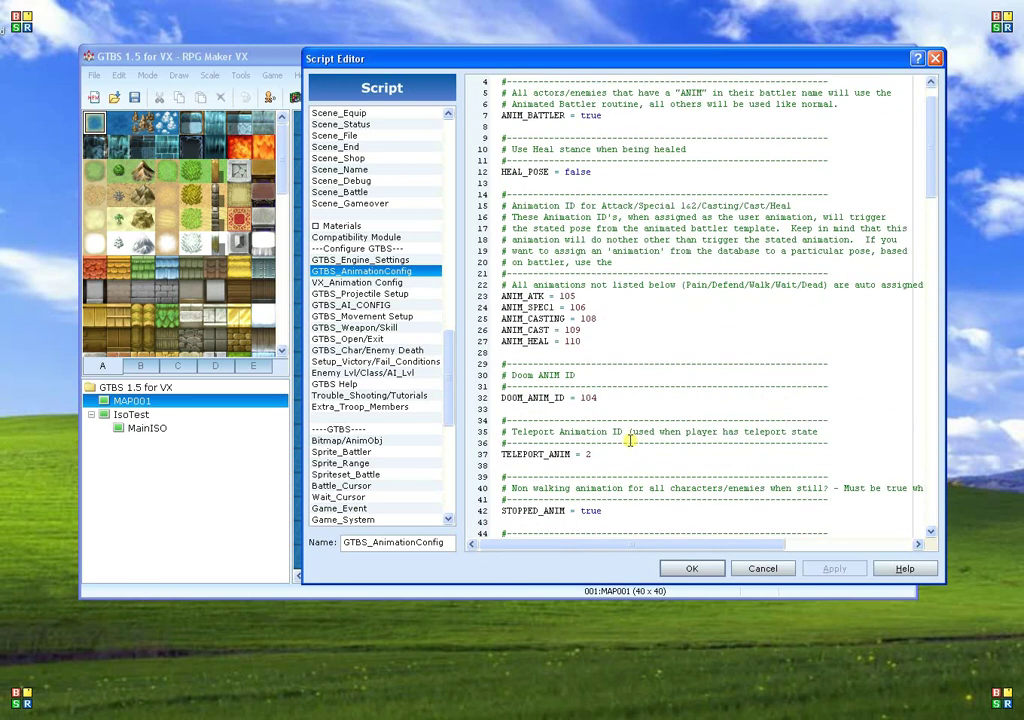